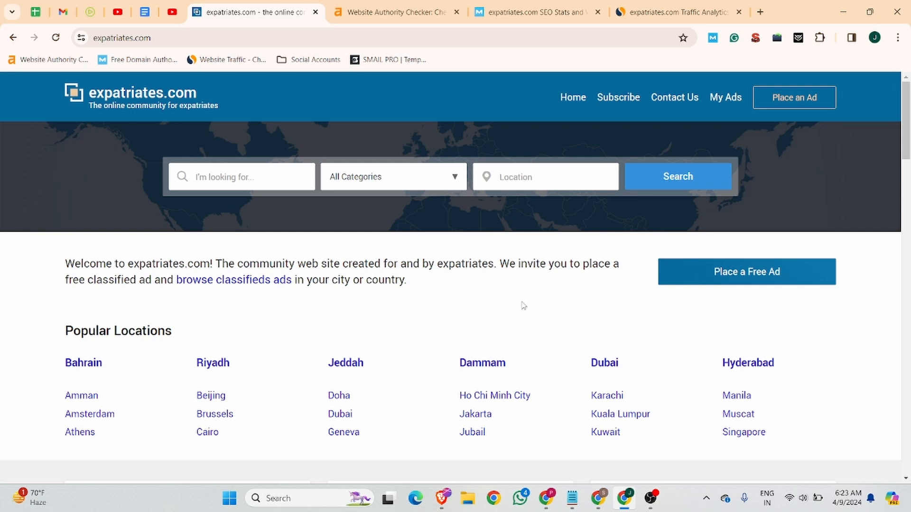
Step: Review the authority and traffic statistics of expatriates.com in the already opened Ahrefs, Moz and Similarweb reports
click(432, 4)
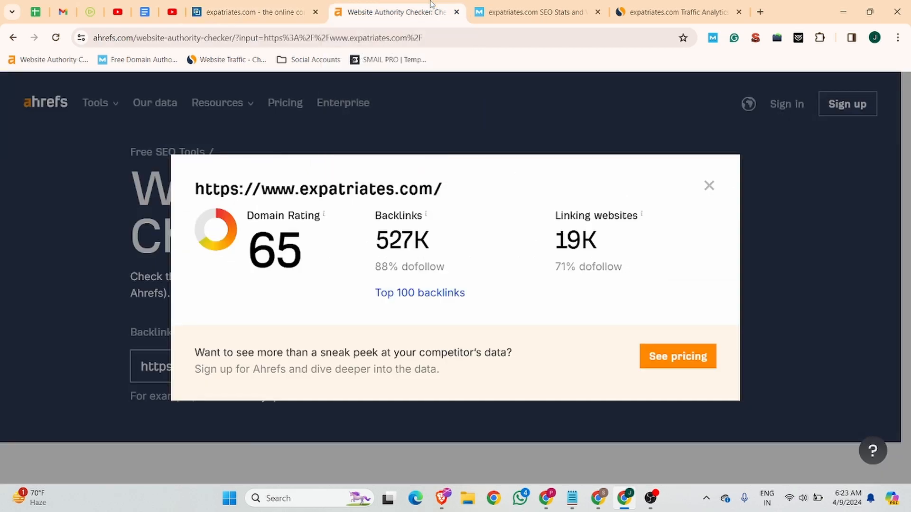
click(508, 5)
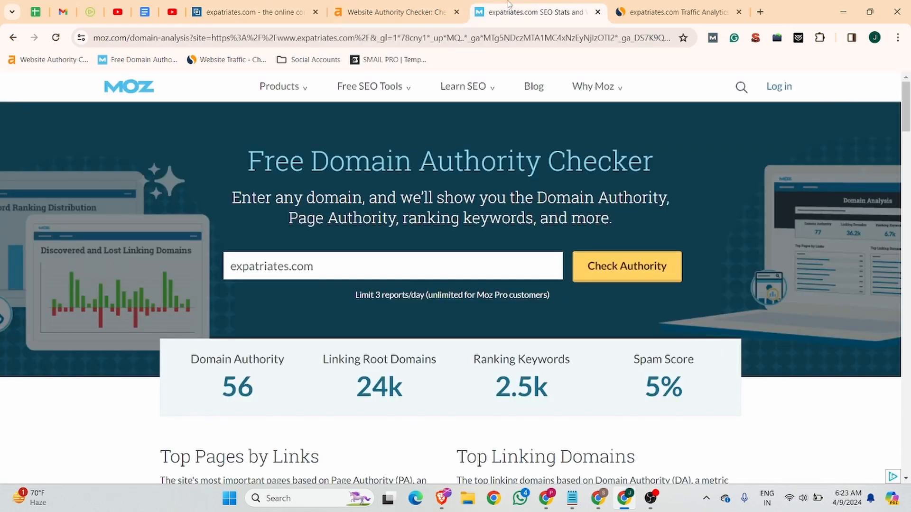
click(623, 6)
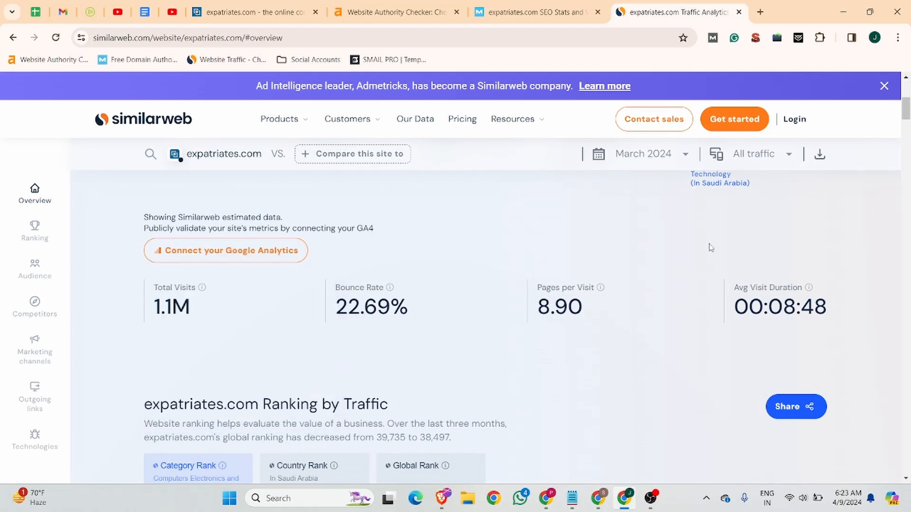
scroll(710, 247, down, 5)
scroll(710, 247, down, 10)
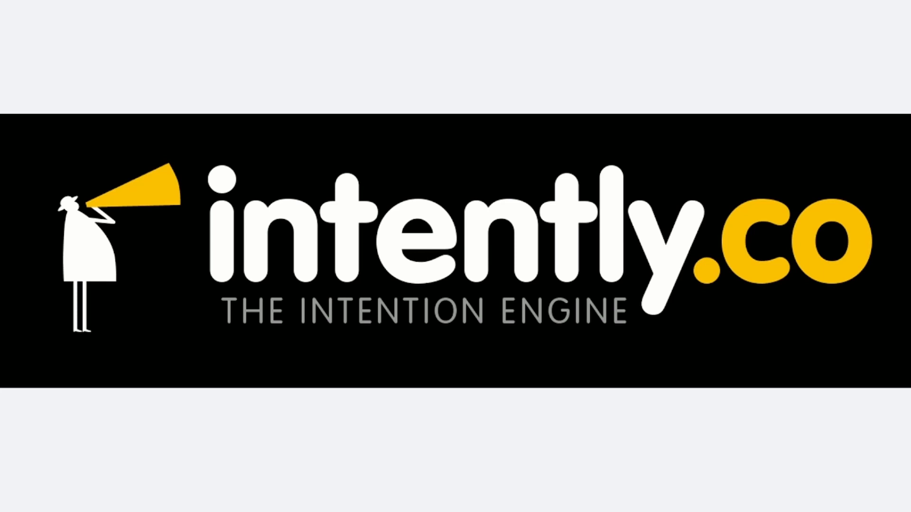
key(Right)
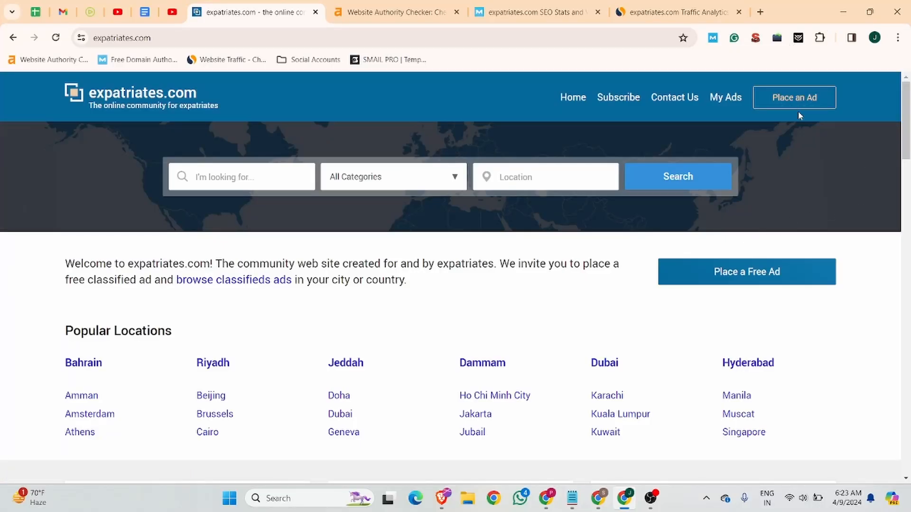
Step: Open account creation from the expatriates.com ad sign-in page, show it in English and register with the account's email address
click(815, 101)
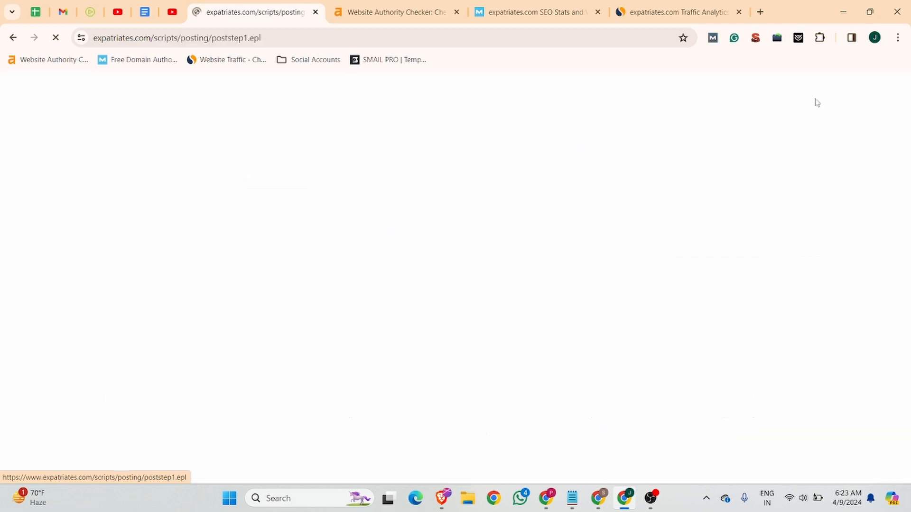
click(275, 347)
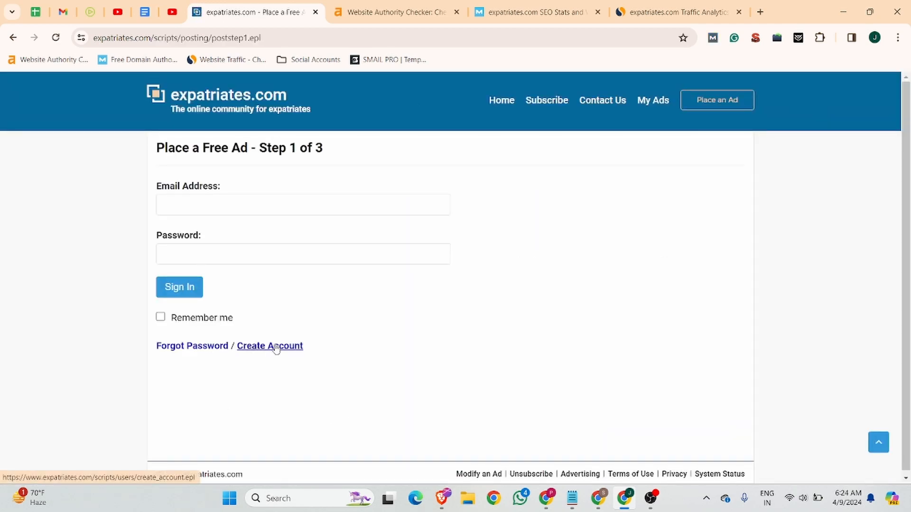
click(596, 62)
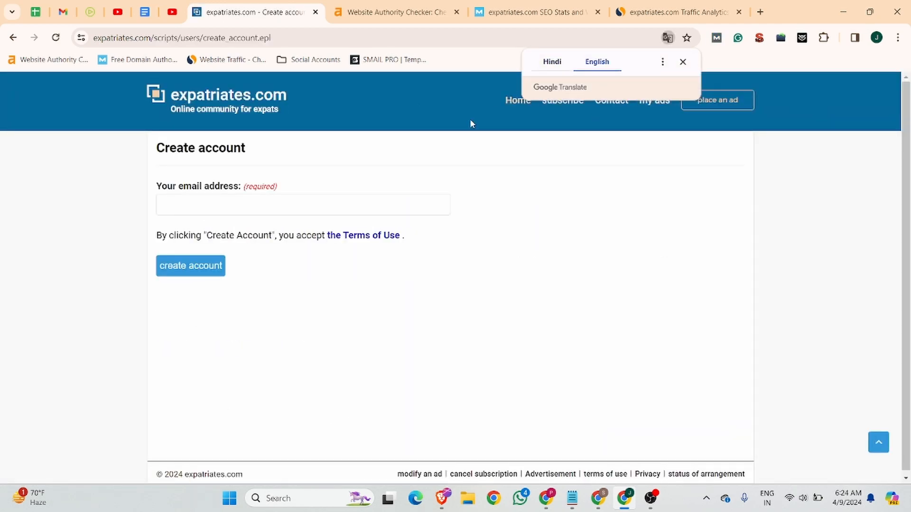
click(232, 208)
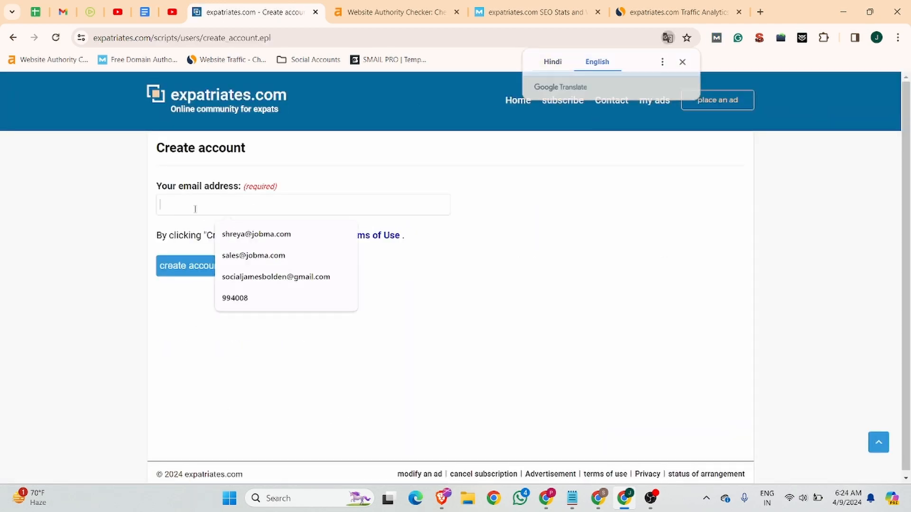
click(267, 279)
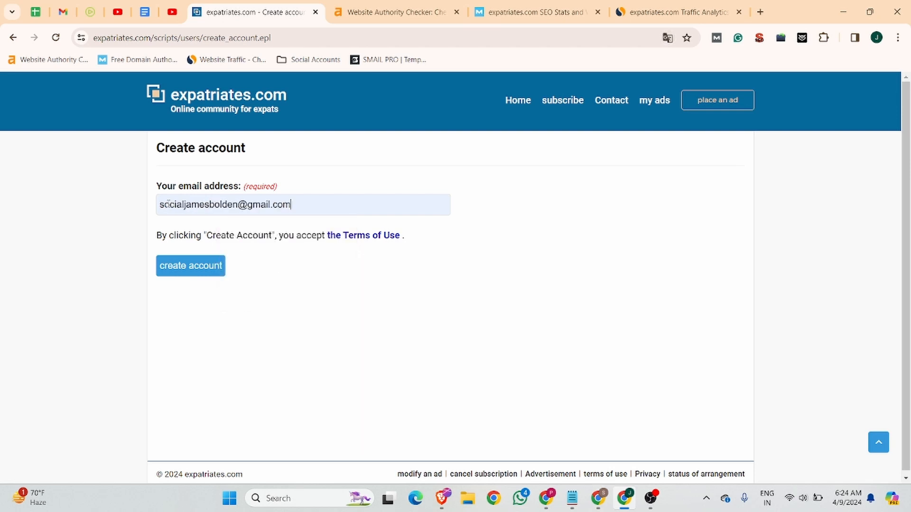
click(188, 269)
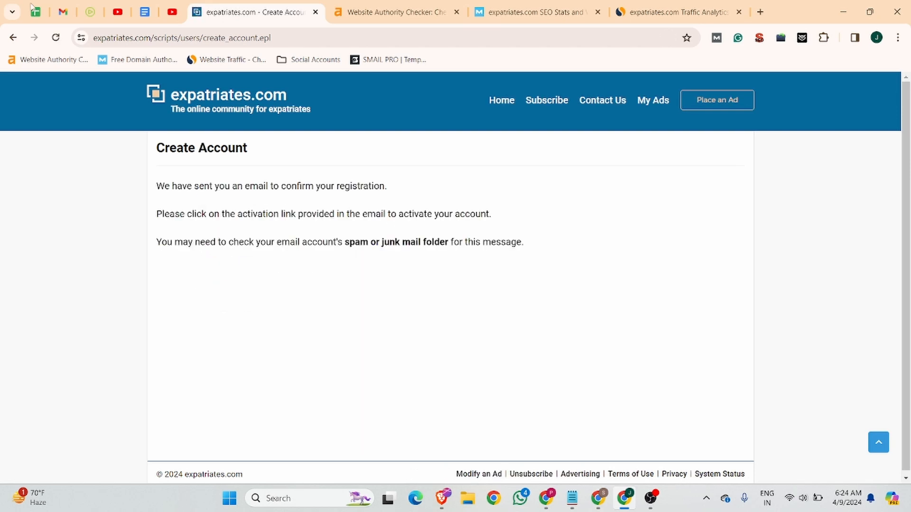
Step: In Gmail, delete the open Phabricator verification email and follow the password-creation link in the expatriates.com Account Confirmation email
click(62, 11)
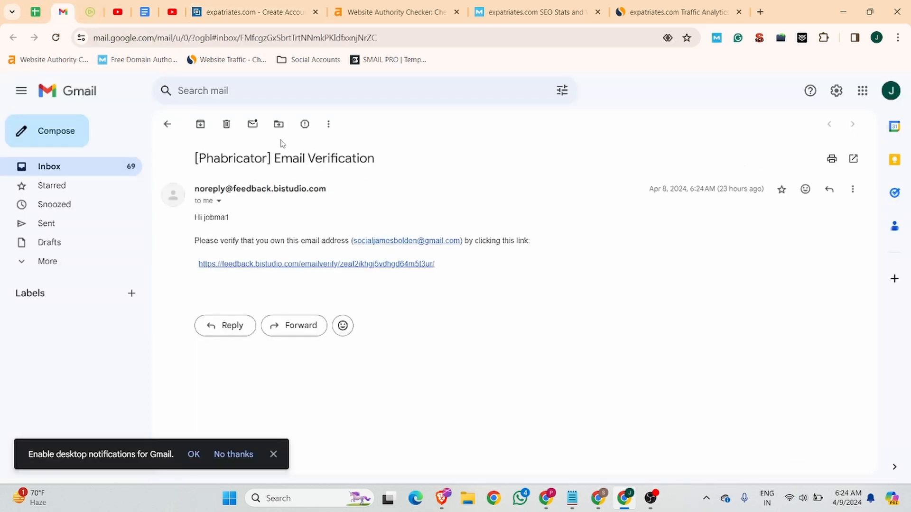
click(223, 130)
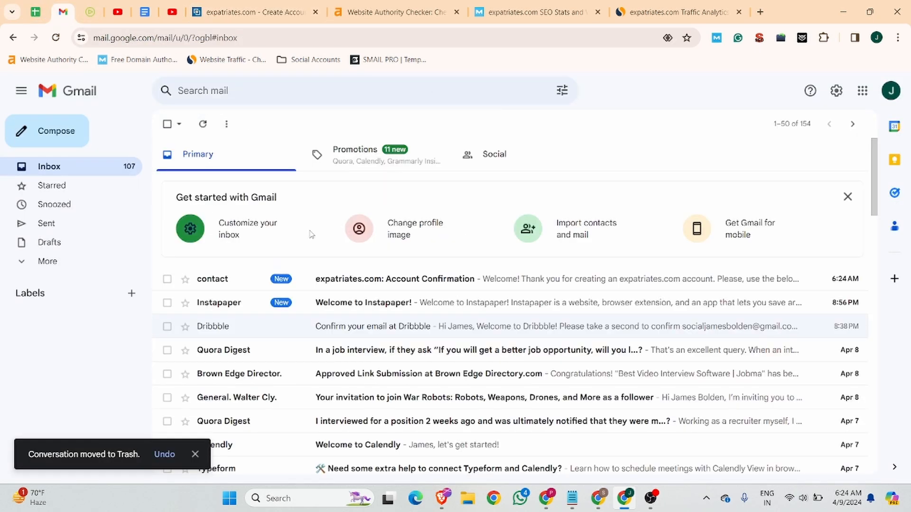
click(289, 280)
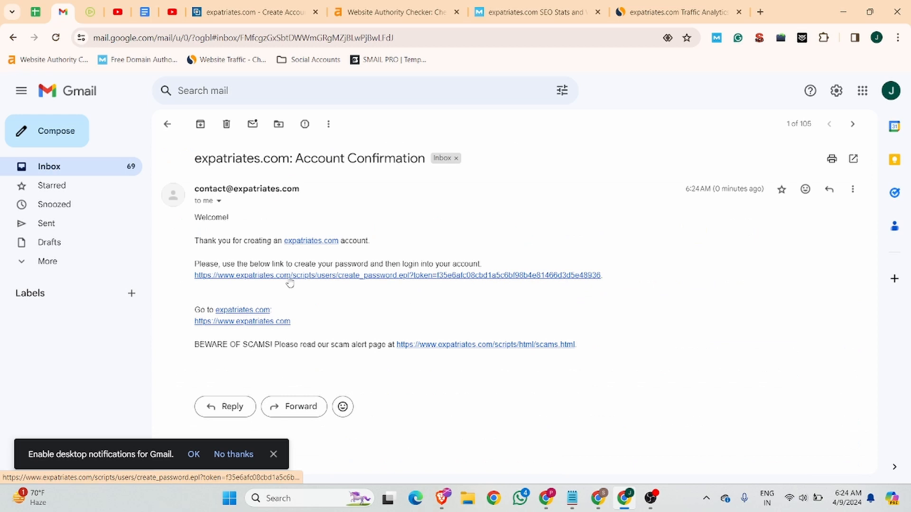
click(484, 276)
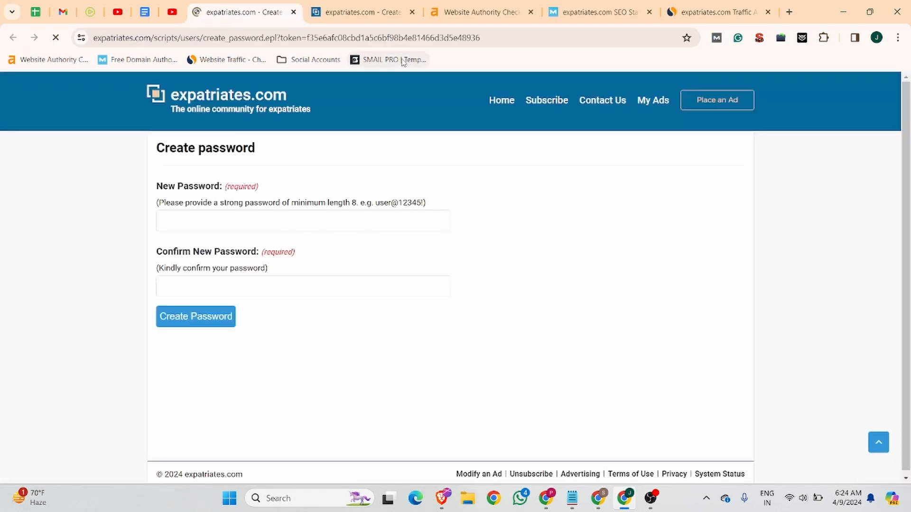
Step: Create and confirm the new account password, and sign in to expatriates.com with the filled-in credentials
click(188, 218)
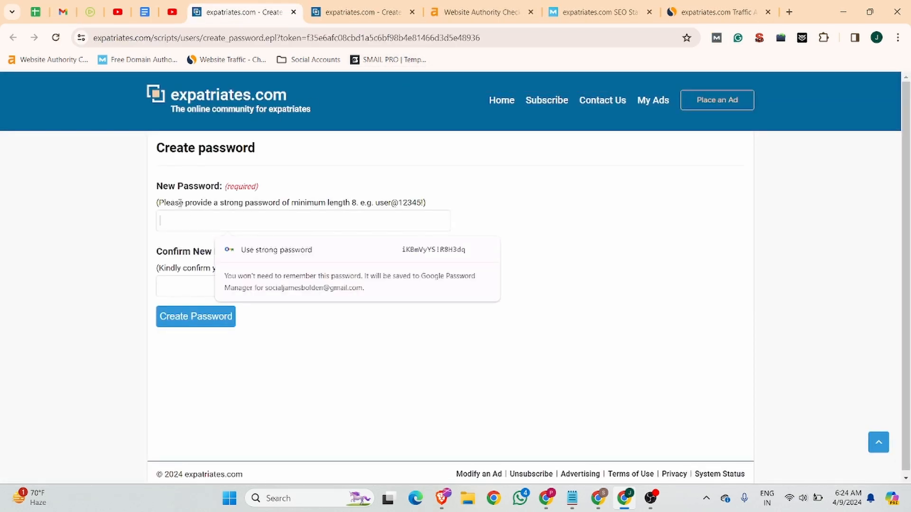
text(••)
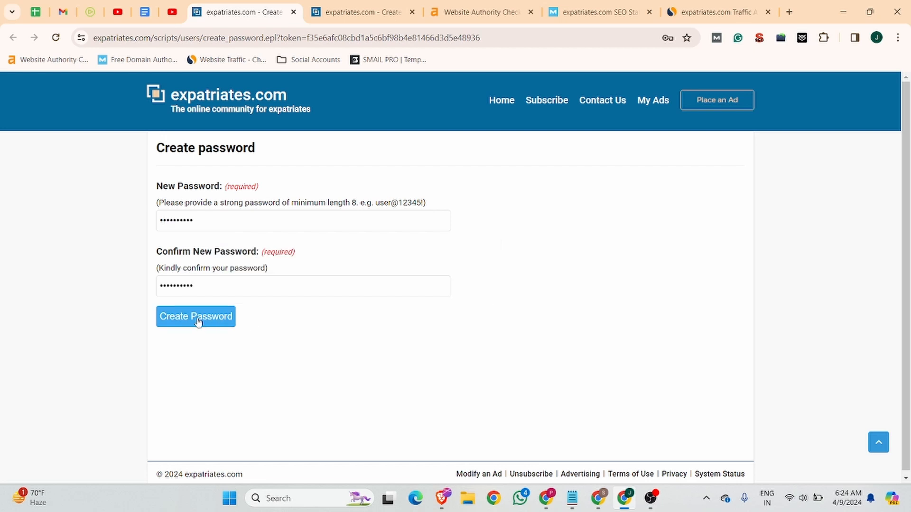
click(198, 321)
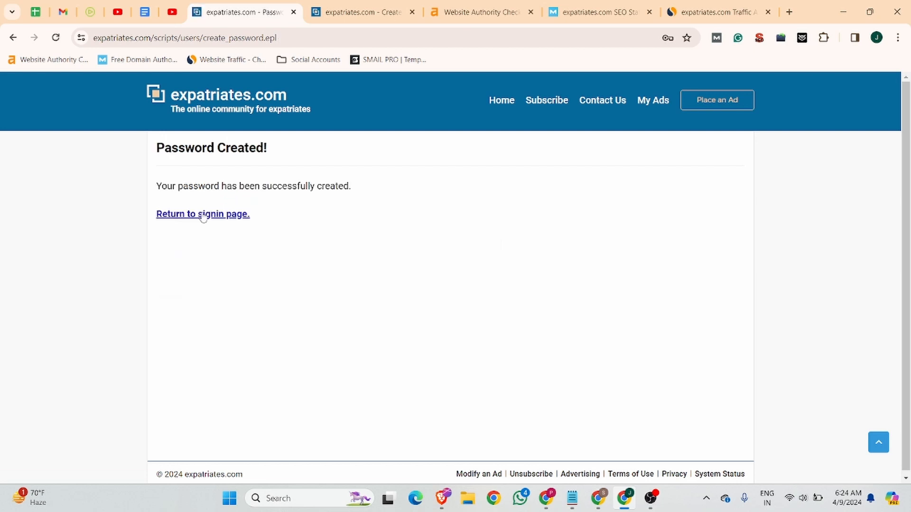
click(223, 216)
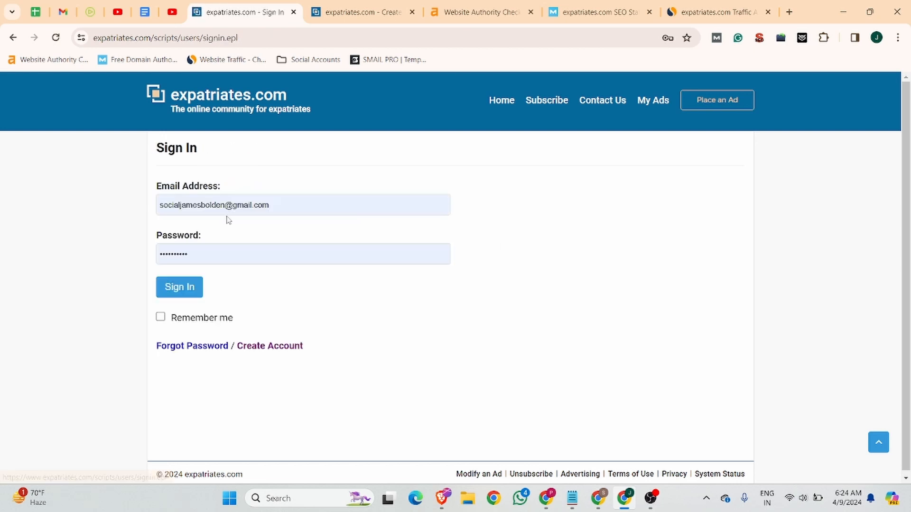
click(182, 287)
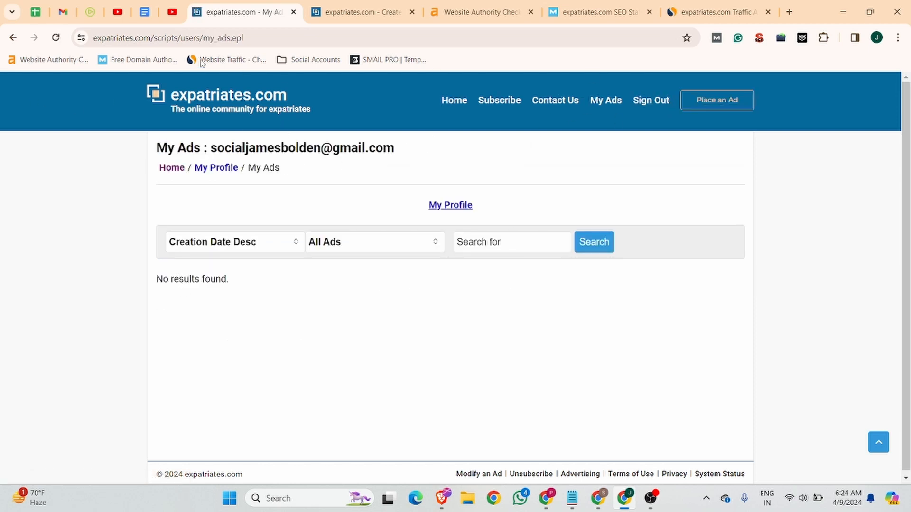
Step: Start placing an ad as offering a service, with business as the sub-category
click(736, 105)
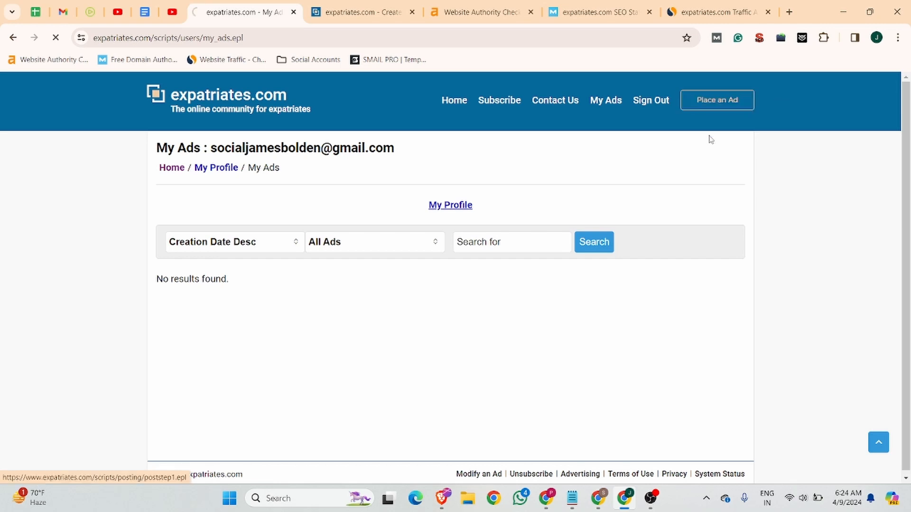
scroll(306, 235, down, 15)
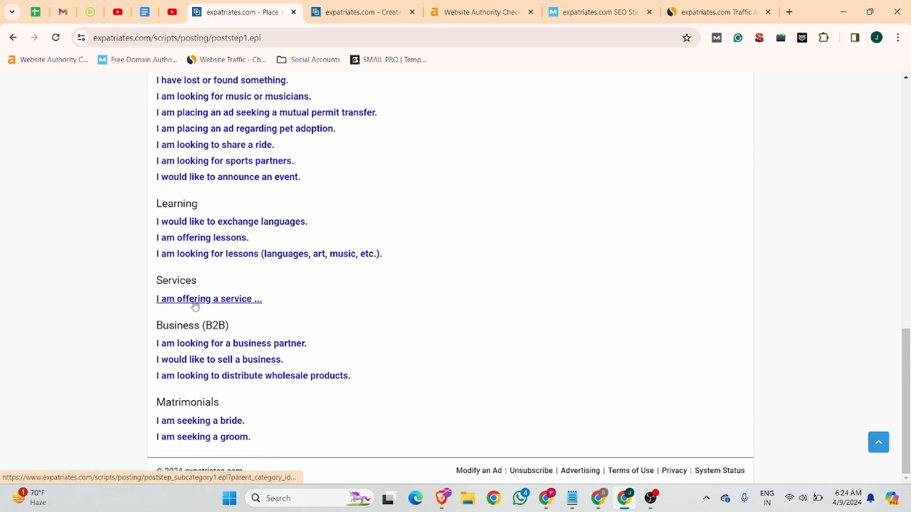
click(213, 302)
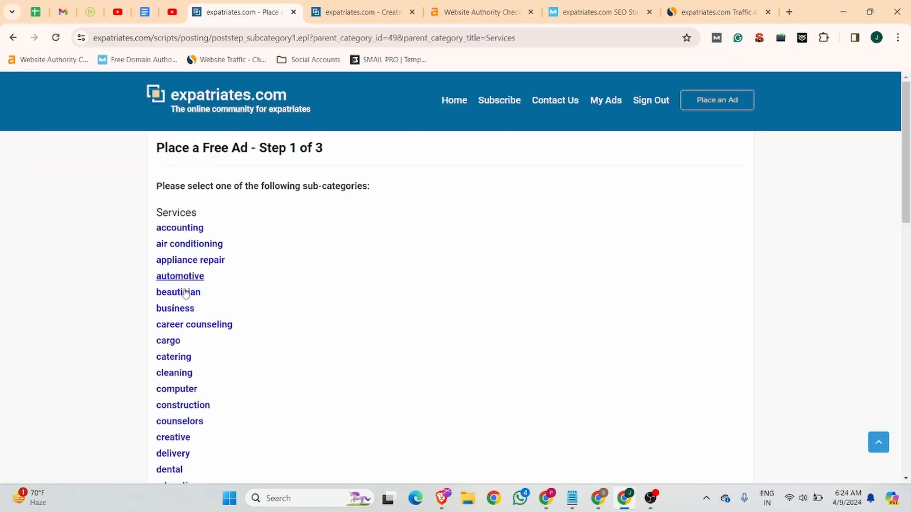
scroll(171, 258, down, 2)
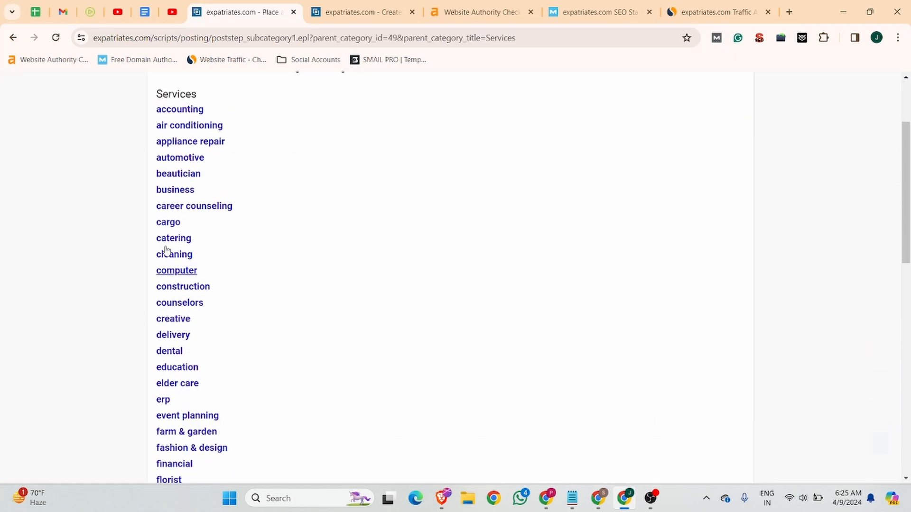
click(175, 196)
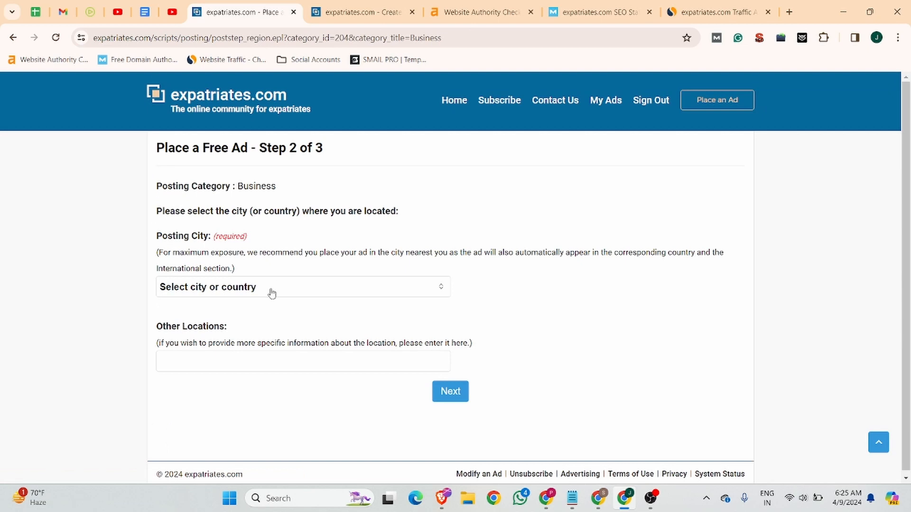
Step: Set the ad's posting city or country to USA and continue to the ad details
click(271, 291)
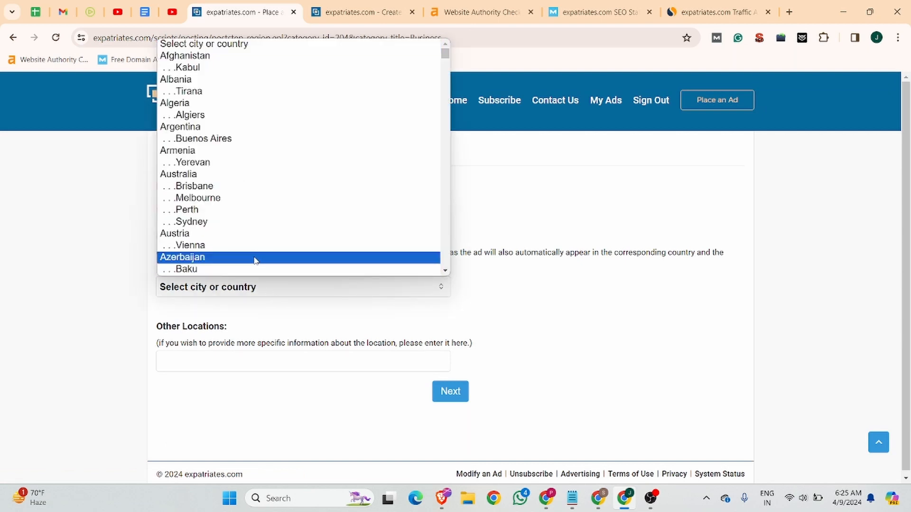
key(u)
key(u)
key(u)
key(u)
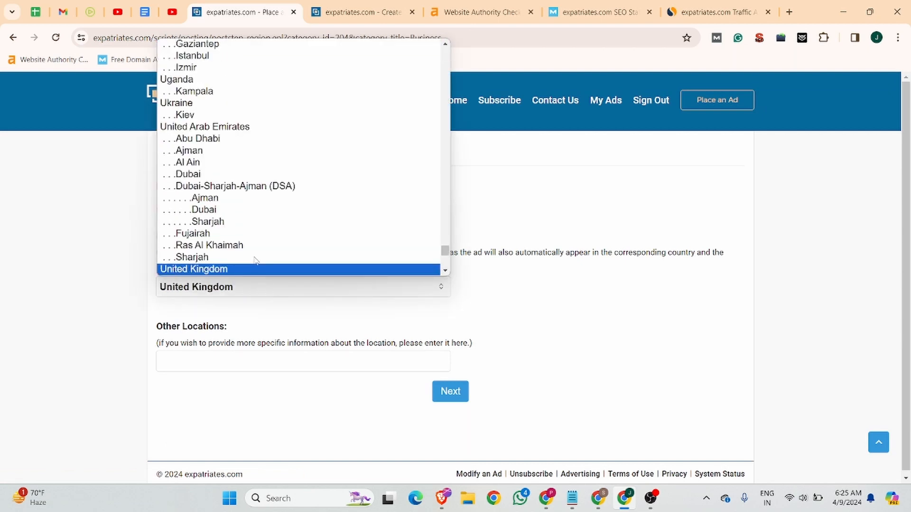
key(u)
key(u)
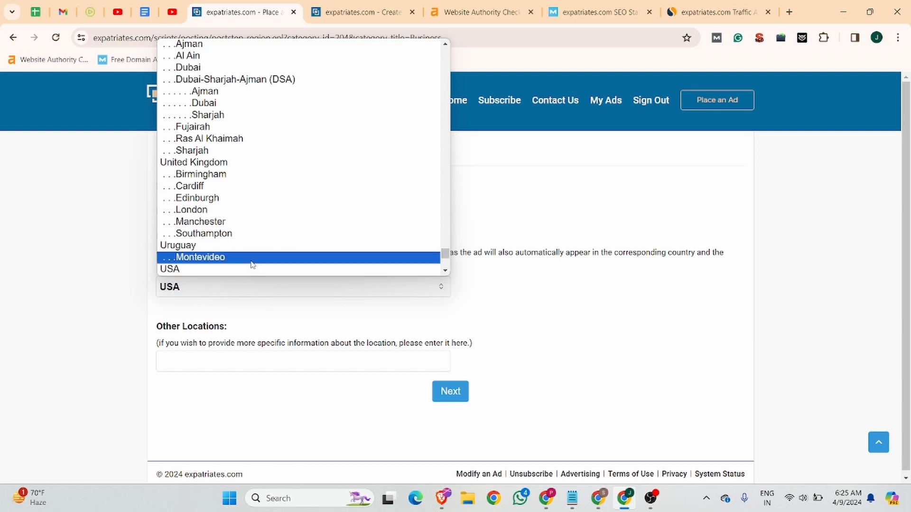
click(253, 270)
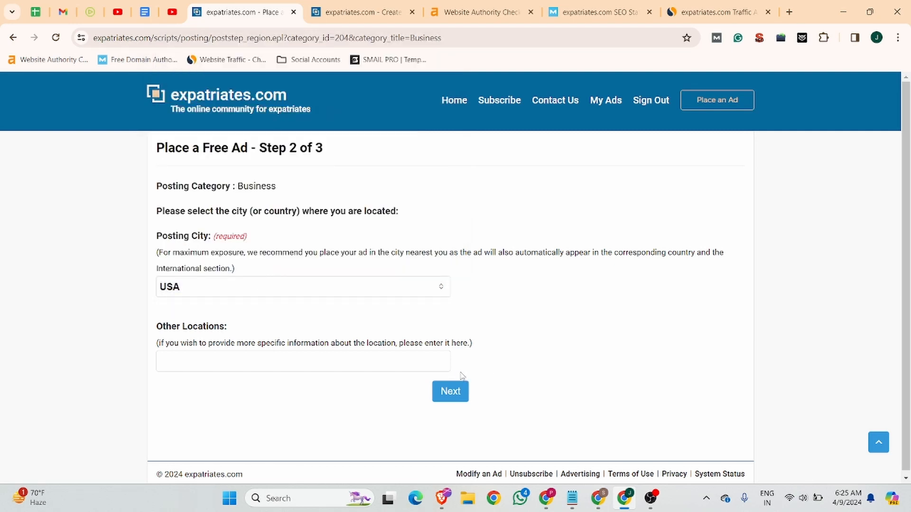
click(454, 396)
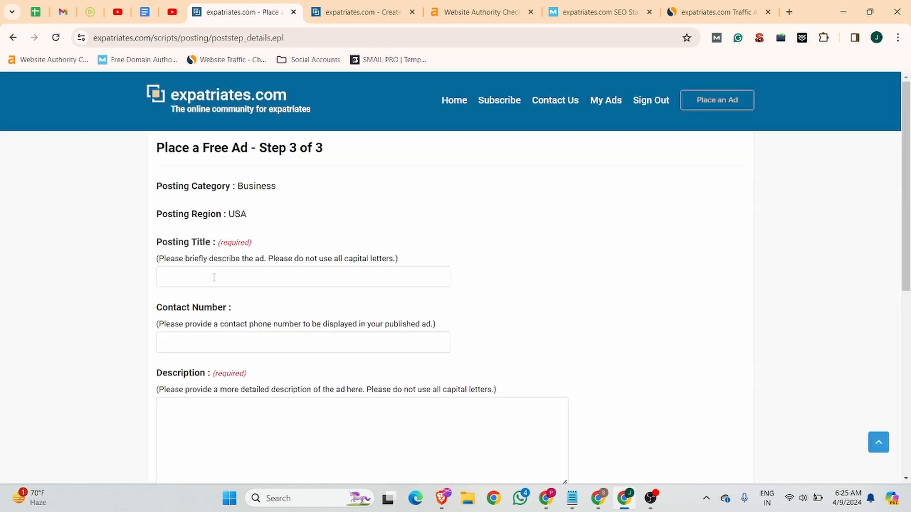
Step: Enter "Jobma: Video Interviewing Software" as the posting title
click(213, 277)
text(Jobma:)
key(BackSpace)
text(: Video Interviewing )
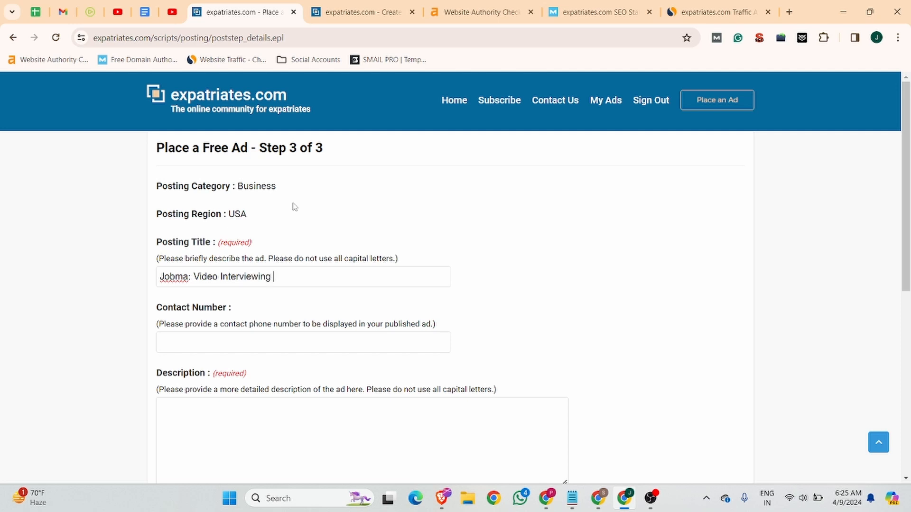
text(Software)
Step: Copy the company's phone number from the Business Listing document in Google Docs into the ad's Contact Number field
click(145, 12)
drag(327, 340, 248, 338)
key(ctrl+c)
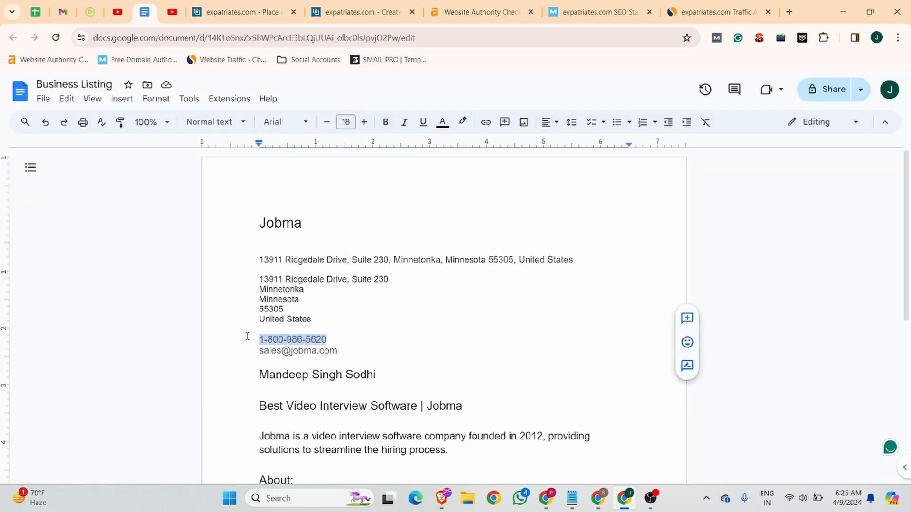
click(226, 6)
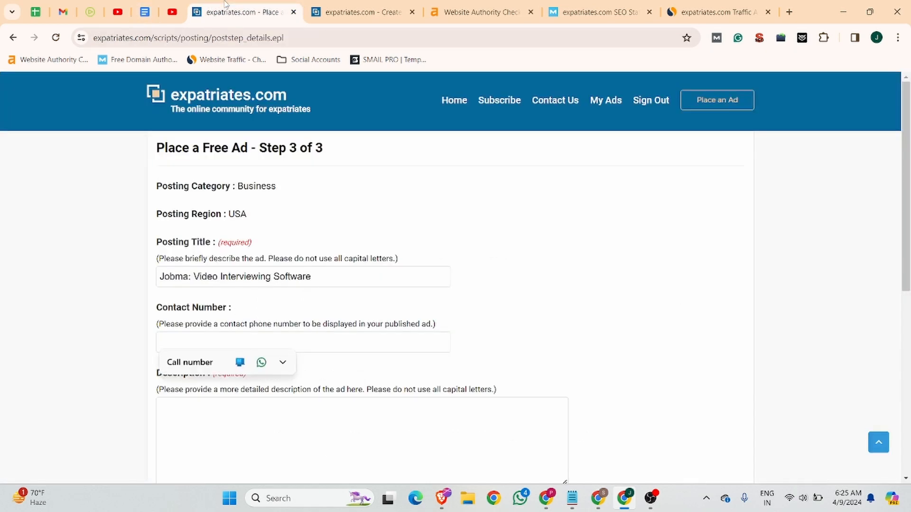
key(ctrl+v)
Step: Copy the tagline "Best Video Interview Software | Jobma" from the Business Listing document into the ad's description as its opening line
scroll(491, 256, down, 1)
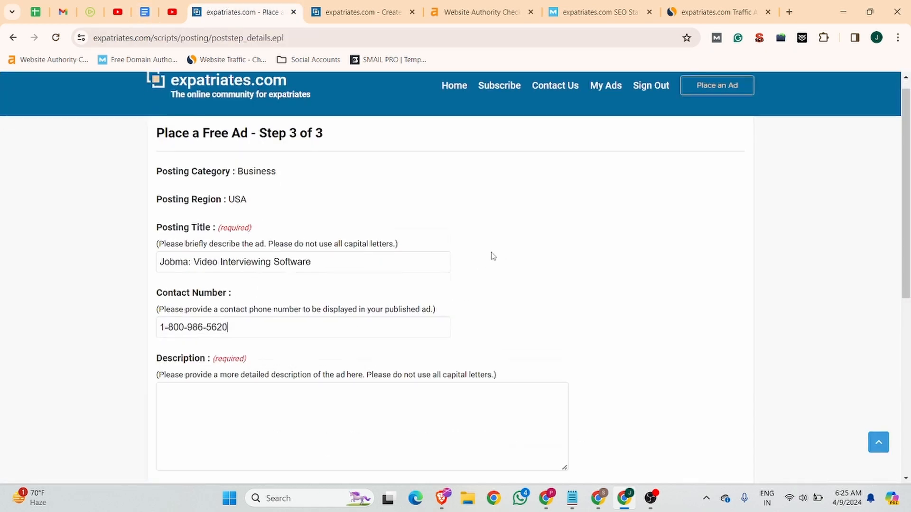
scroll(491, 256, down, 3)
click(204, 239)
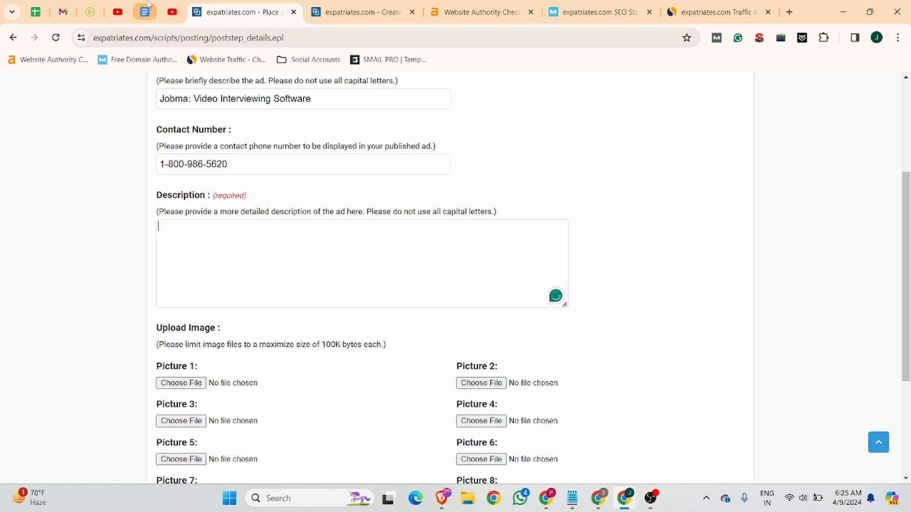
click(147, 7)
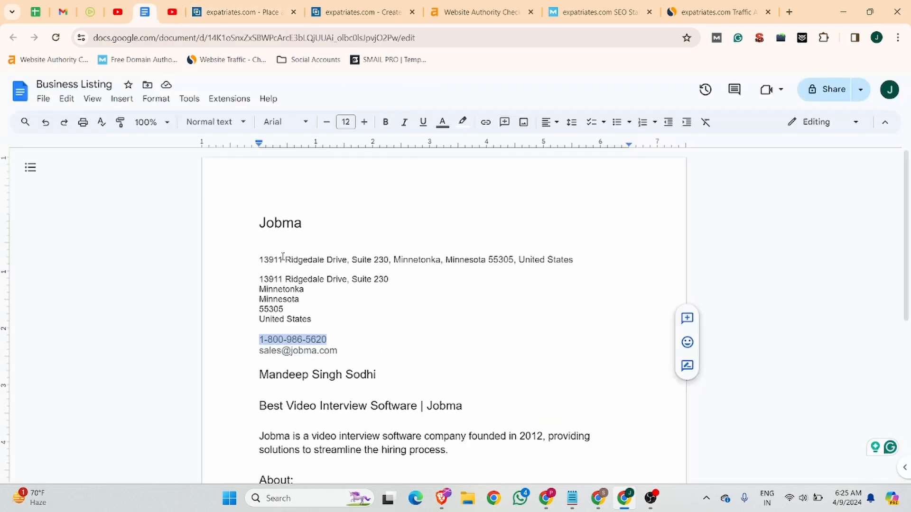
click(260, 222)
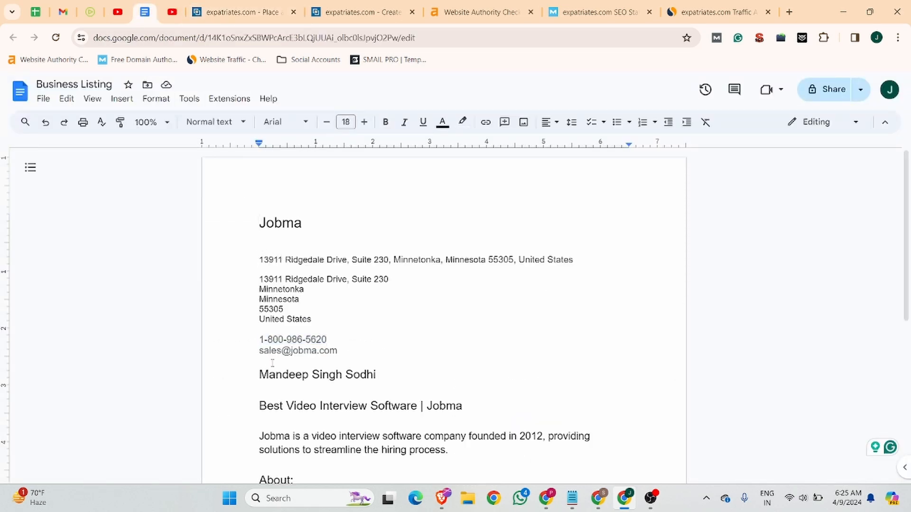
drag(259, 374, 375, 374)
drag(259, 406, 503, 405)
key(ctrl+c)
click(268, 9)
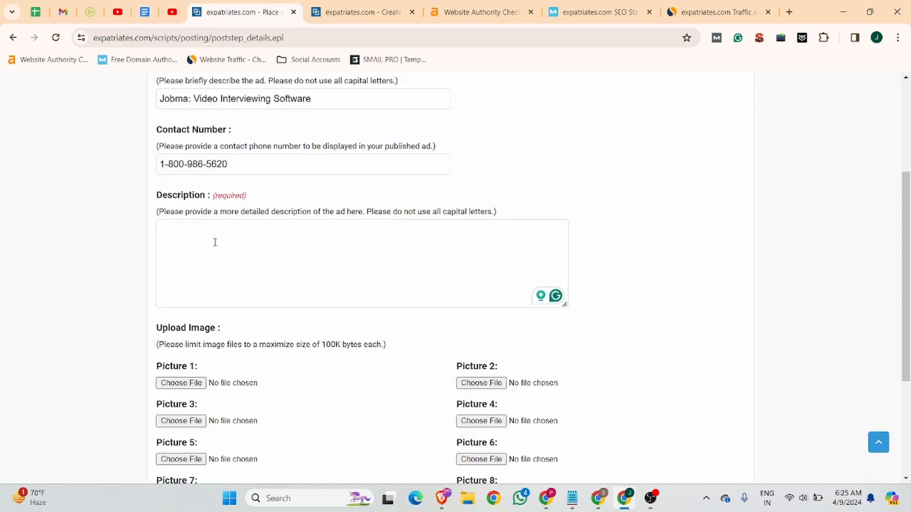
key(ctrl+v)
key(Return)
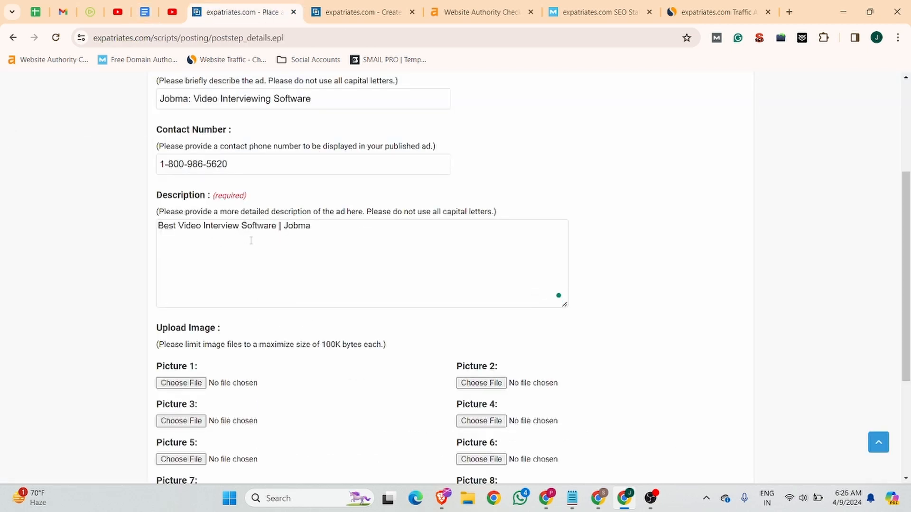
Step: Copy the About section and the four social media links from the Business Listing document into the description below the tagline
click(151, 10)
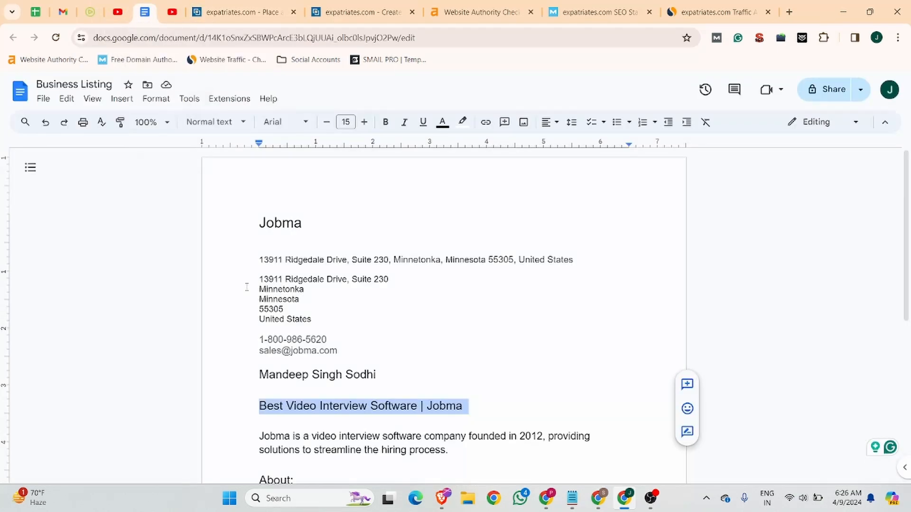
scroll(300, 282, down, 4)
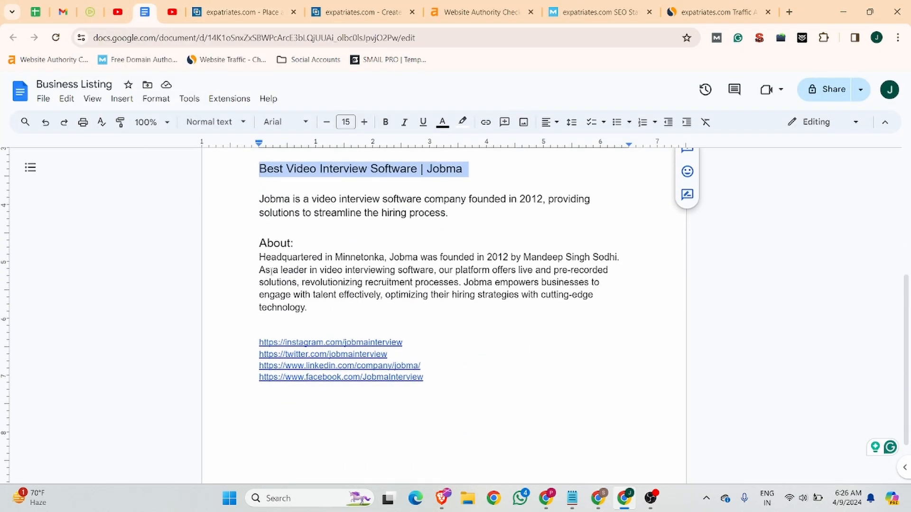
drag(308, 307, 238, 253)
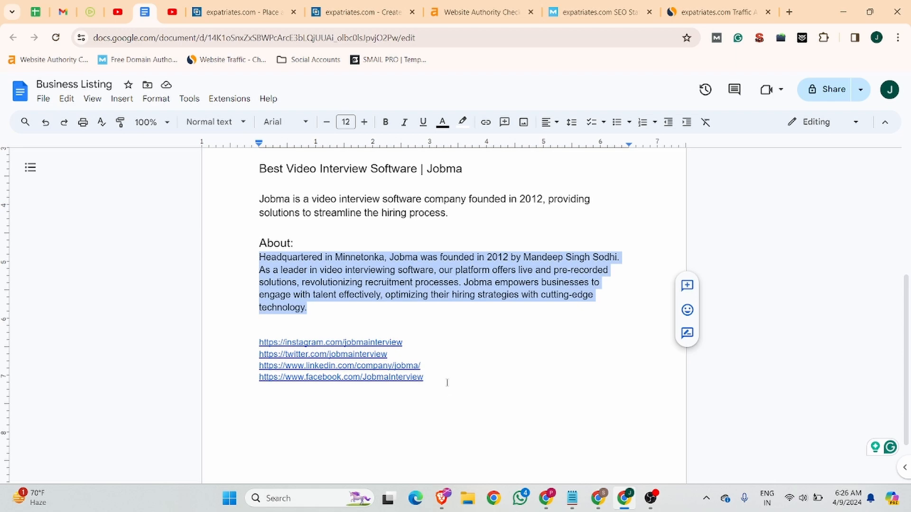
drag(446, 380, 260, 243)
scroll(456, 310, up, 3)
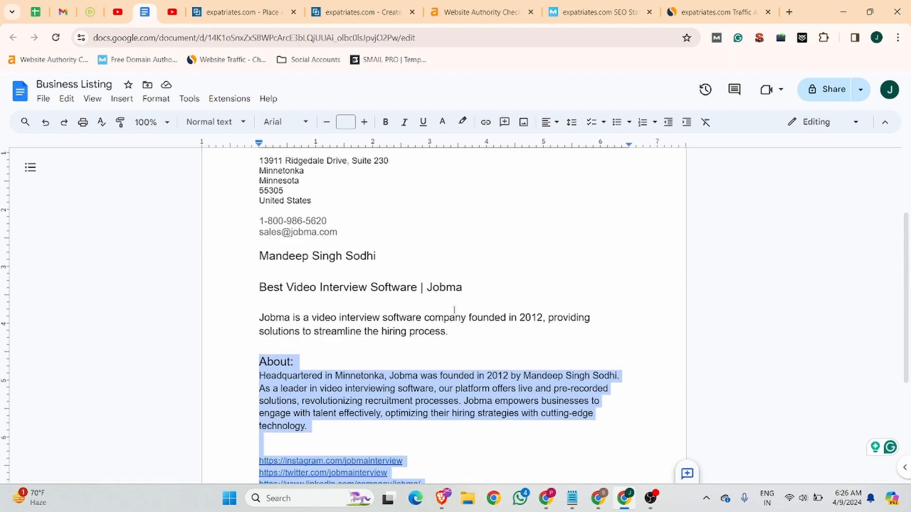
key(ctrl+c)
click(283, 8)
key(ctrl+v)
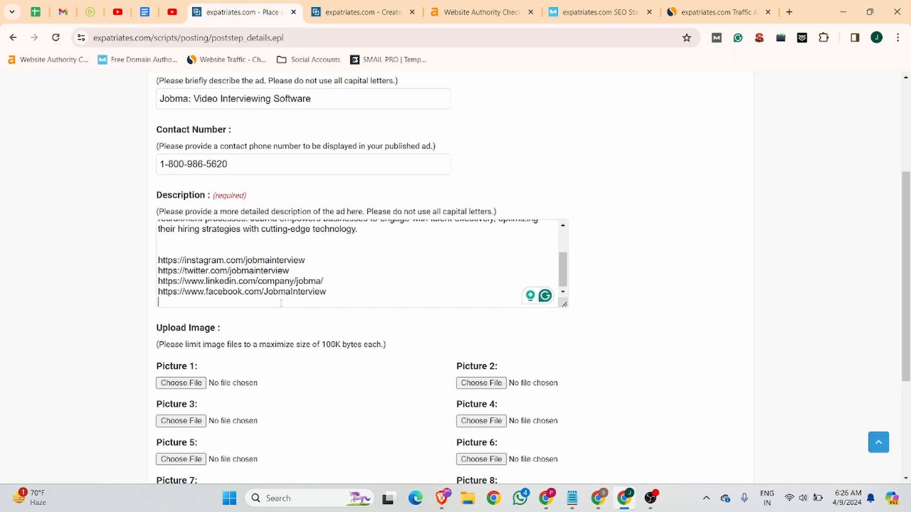
Step: Copy the company's sales e-mail from the Business Listing document into the description, on its own line above the social media links
click(145, 12)
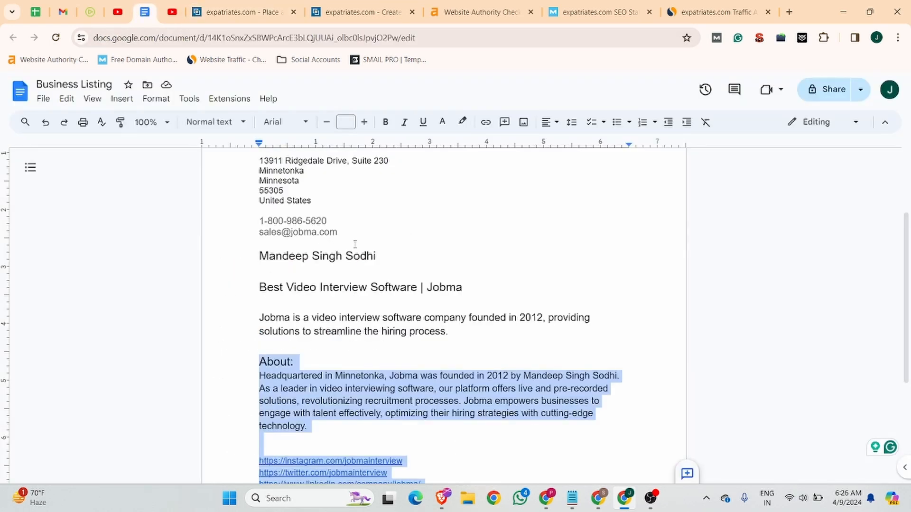
drag(339, 232, 251, 232)
key(ctrl+c)
click(247, 12)
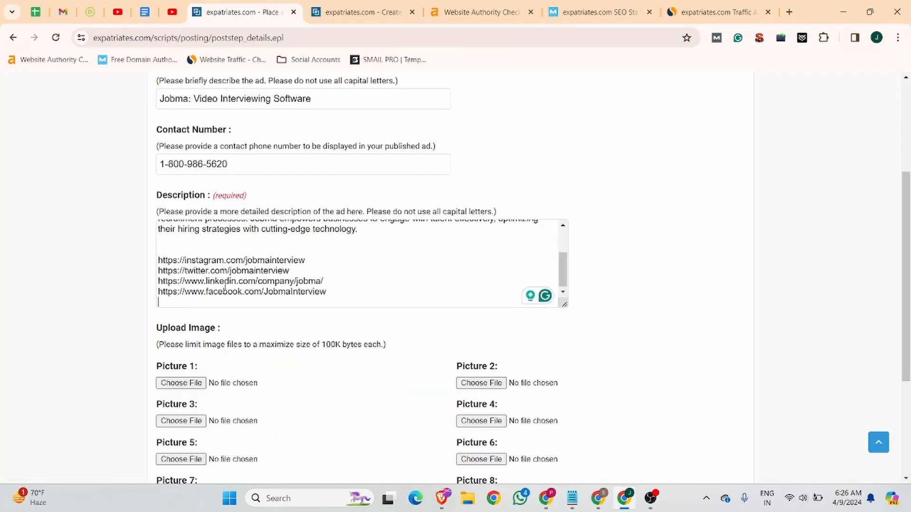
click(169, 243)
click(168, 250)
key(ctrl+v)
key(Return)
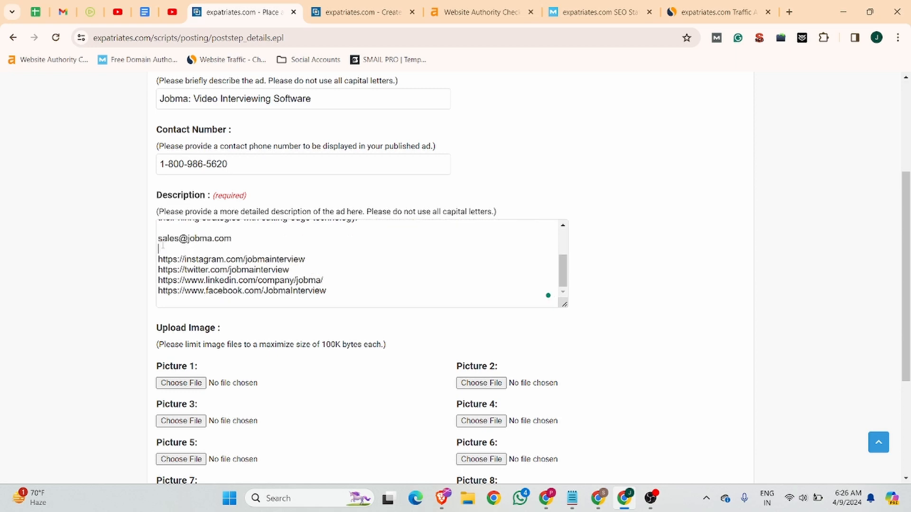
Step: Add "Office Address:" below the social links in the description, followed by the company's one-line address copied from the Business Listing document
click(145, 12)
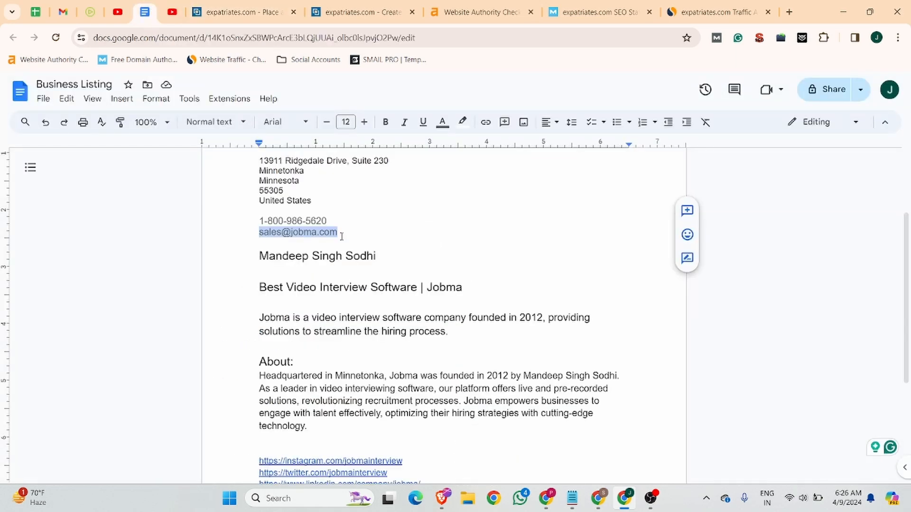
scroll(354, 274, up, 1)
scroll(354, 274, up, 1)
drag(593, 259, 233, 260)
click(240, 12)
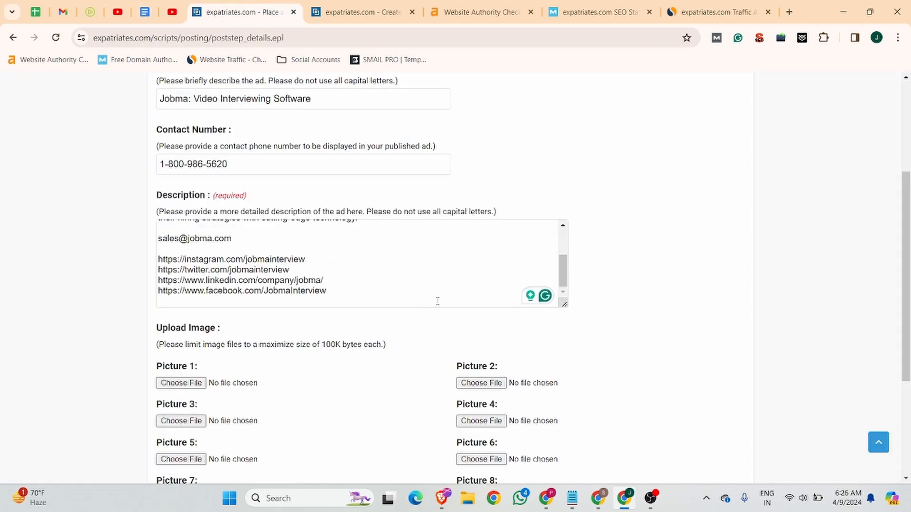
key(Return)
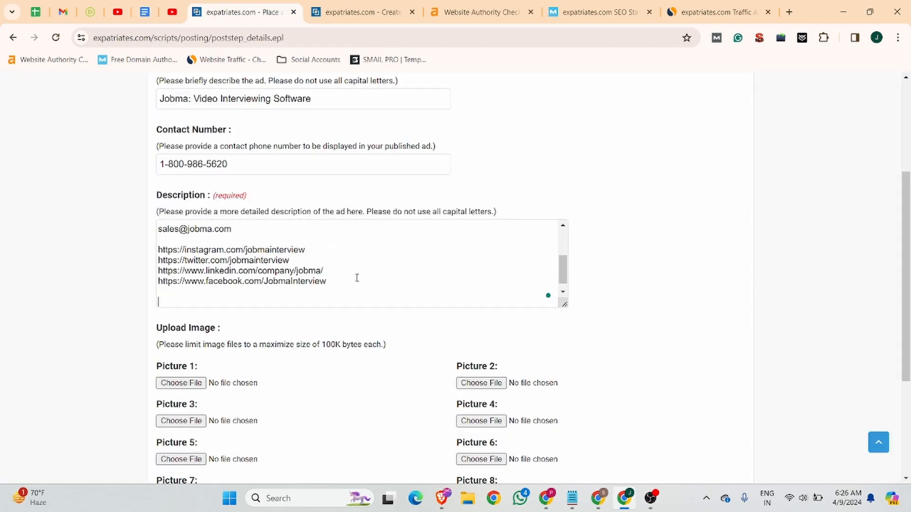
text(Office Address:)
key(ctrl+v)
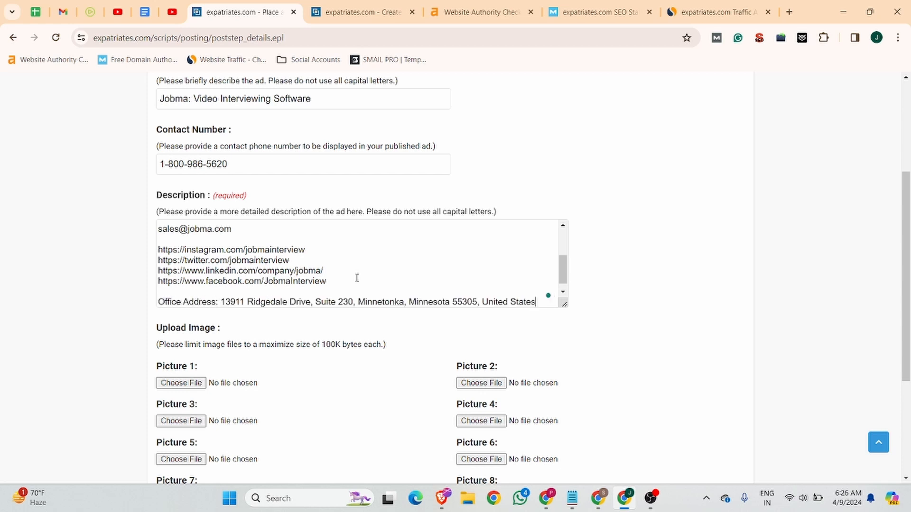
drag(339, 277, 94, 284)
key(ctrl+k)
click(95, 301)
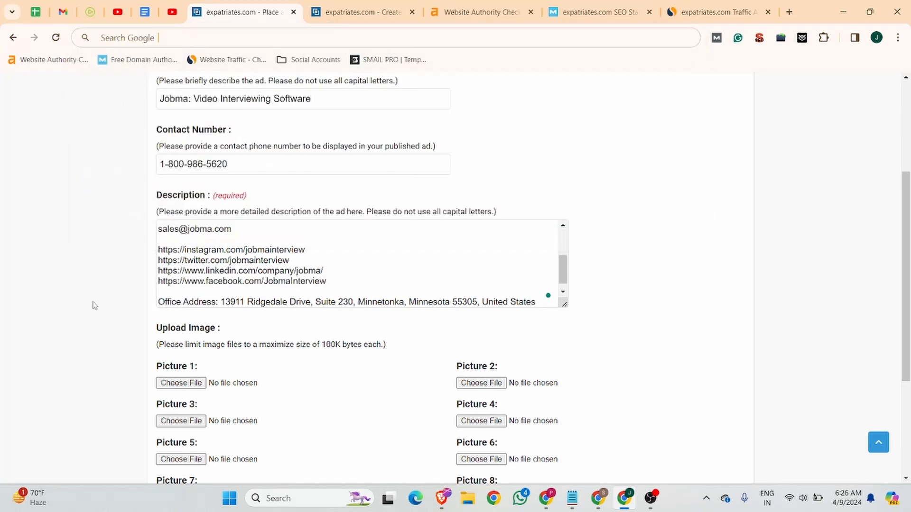
Step: Attach the jobma_logo JPEG from the Downloads folder as Picture 1 of the ad
scroll(149, 332, down, 1)
scroll(149, 332, down, 2)
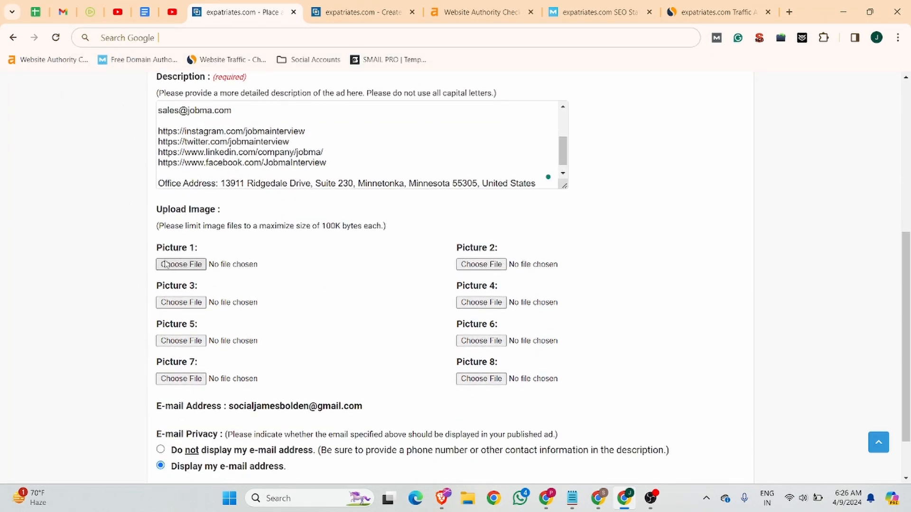
click(197, 263)
click(155, 111)
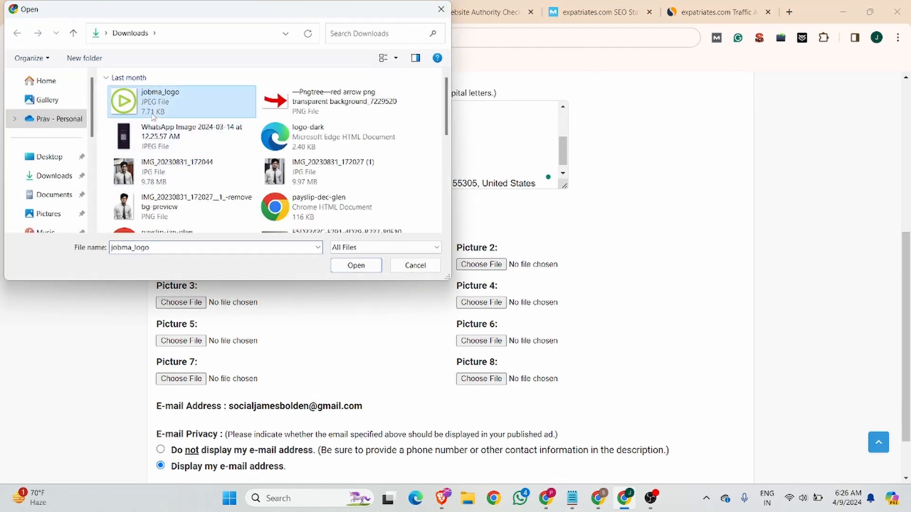
click(355, 265)
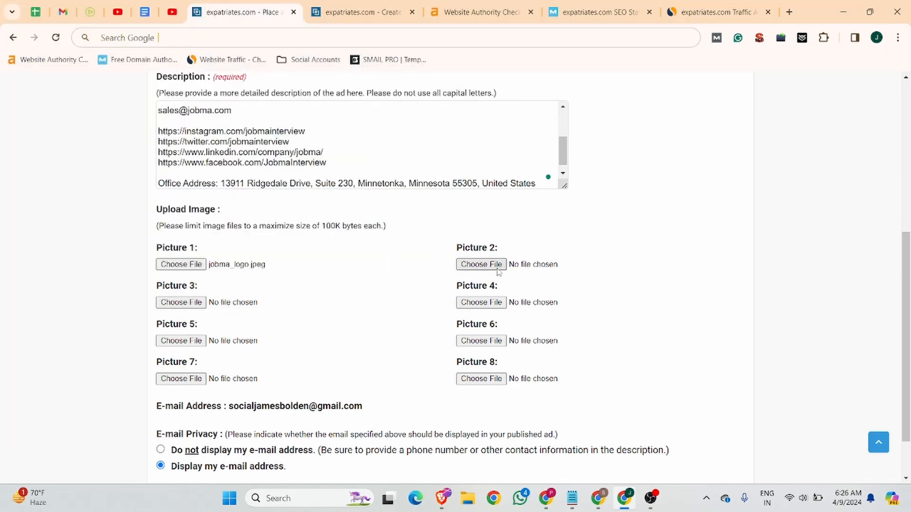
scroll(199, 181, down, 3)
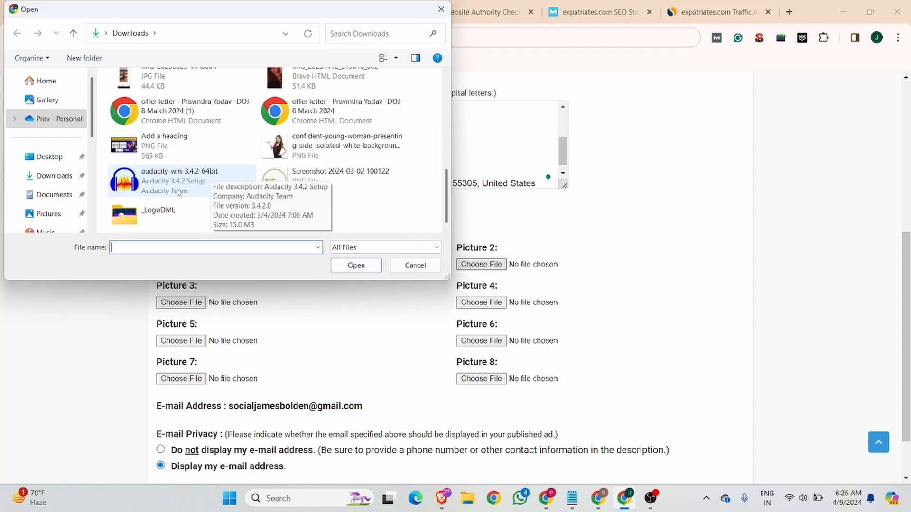
scroll(178, 192, up, 2)
scroll(179, 190, down, 2)
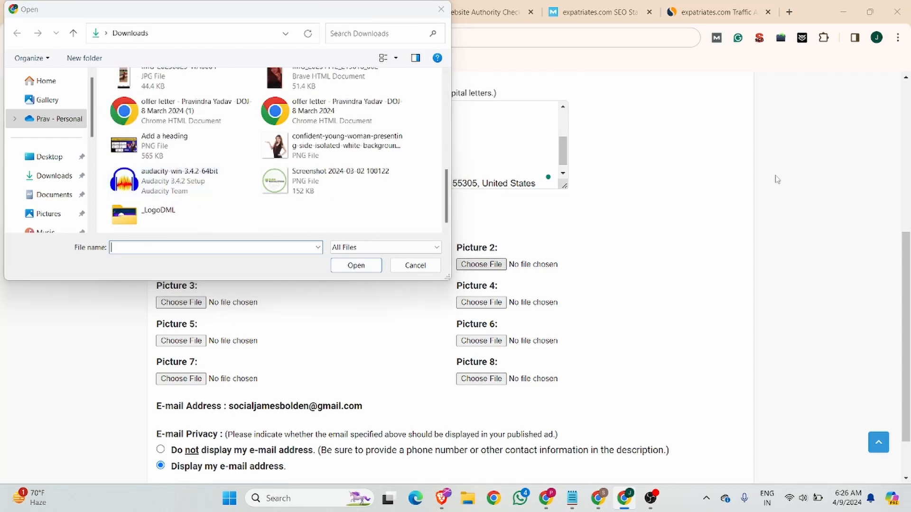
click(415, 265)
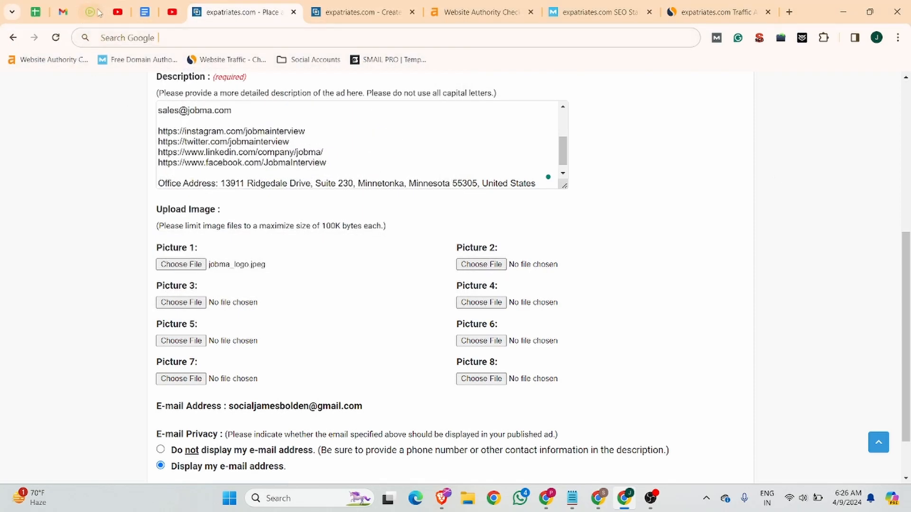
Step: Save the dashboard image beside "Easy-to-use interface" on jobma.com to Downloads as dashboard-screen, with All Files as the file type
click(98, 3)
scroll(376, 264, down, 12)
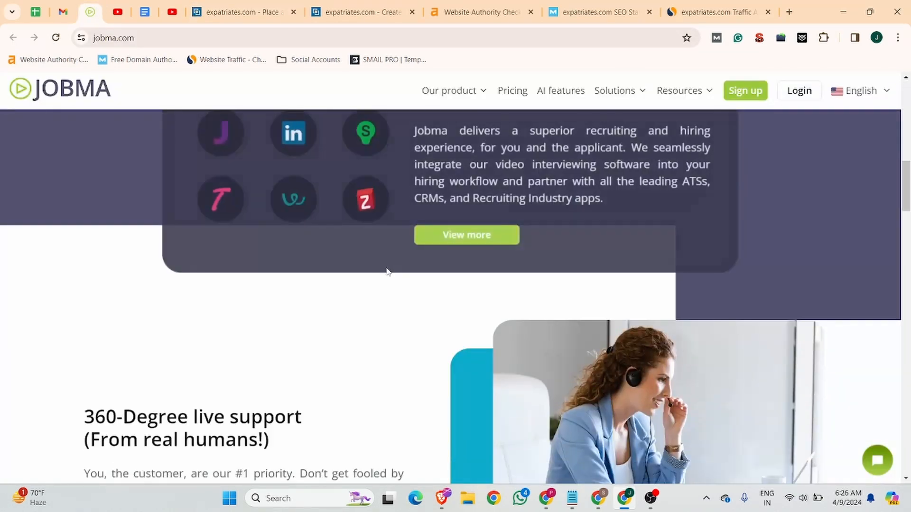
scroll(635, 287, up, 3)
scroll(636, 287, up, 5)
right_click(626, 264)
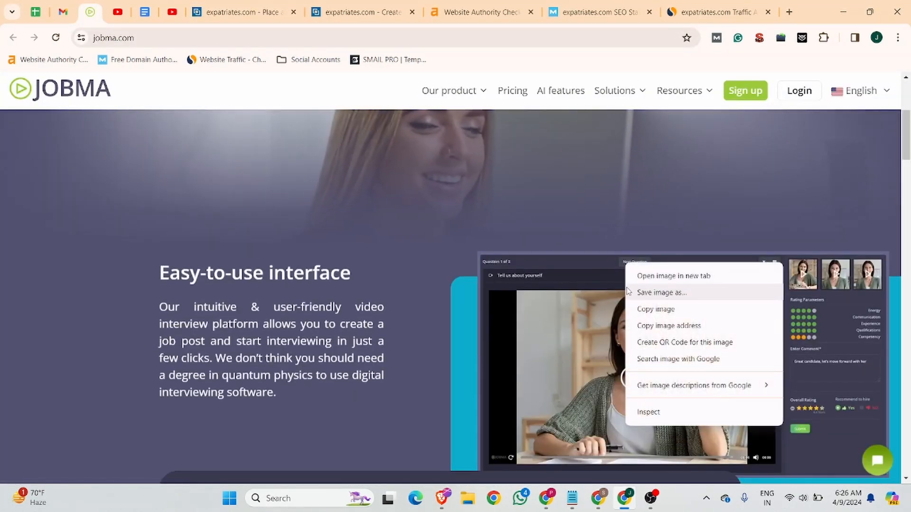
click(663, 295)
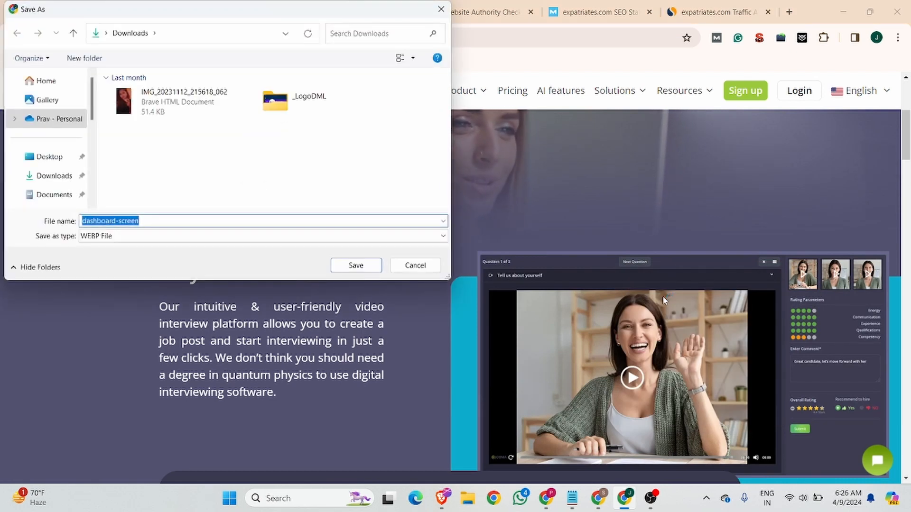
click(123, 238)
click(121, 257)
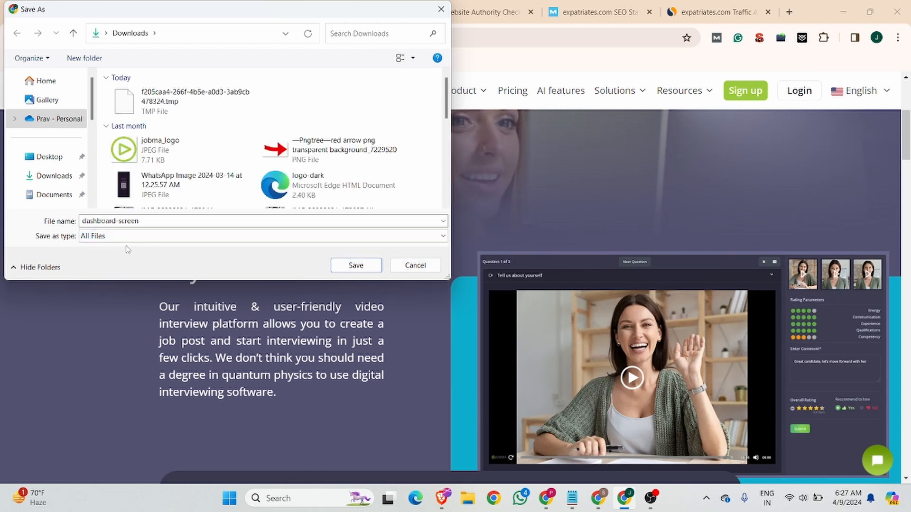
click(128, 236)
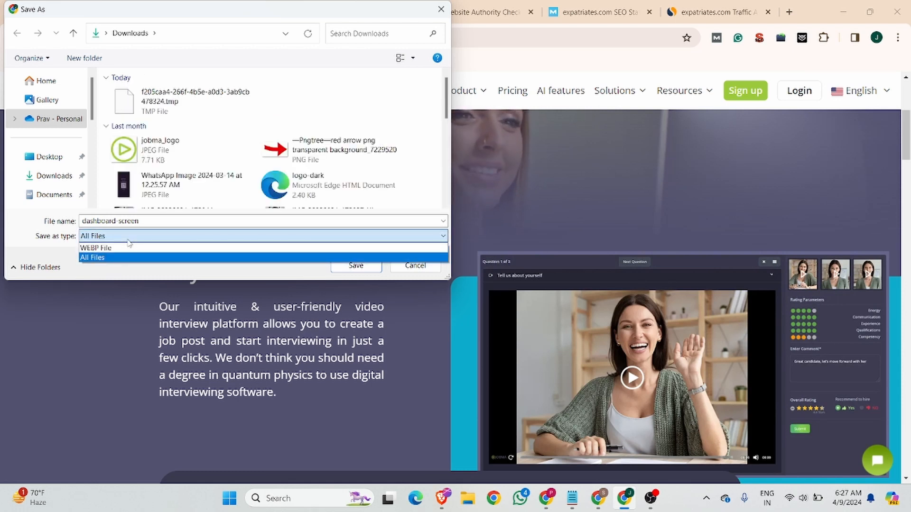
click(129, 240)
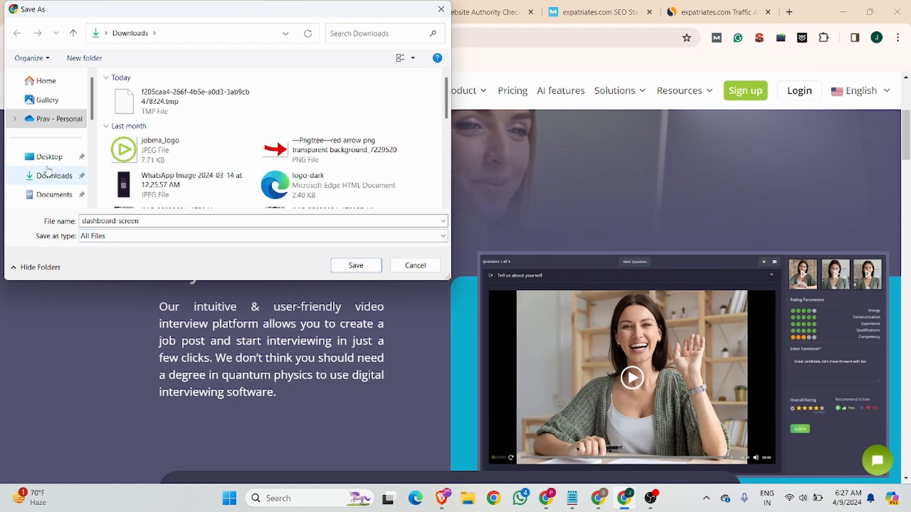
click(49, 156)
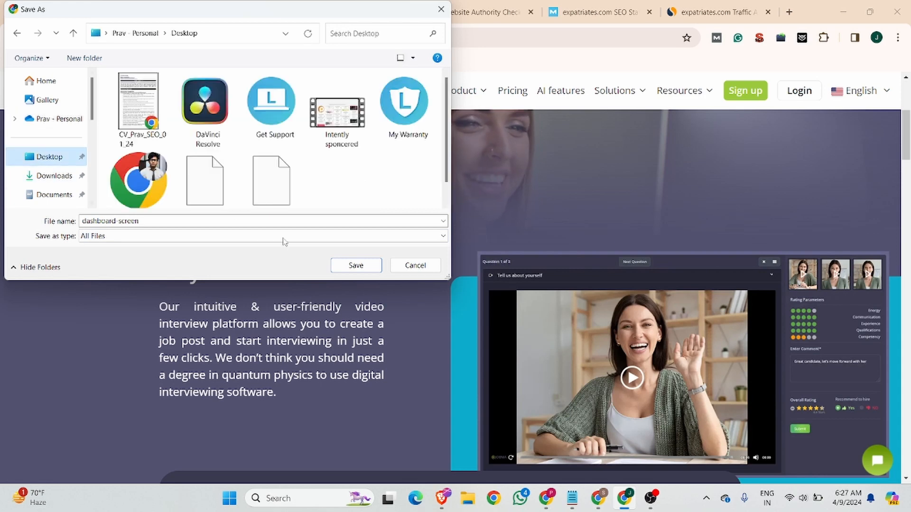
click(48, 176)
click(356, 265)
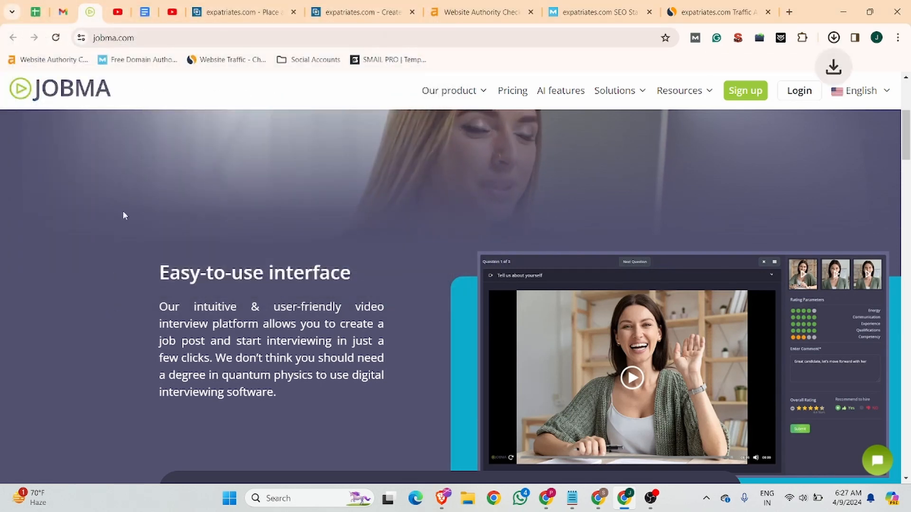
Step: Return to the ad form and attach the dashboard-screen image from Downloads as Picture 2
click(244, 11)
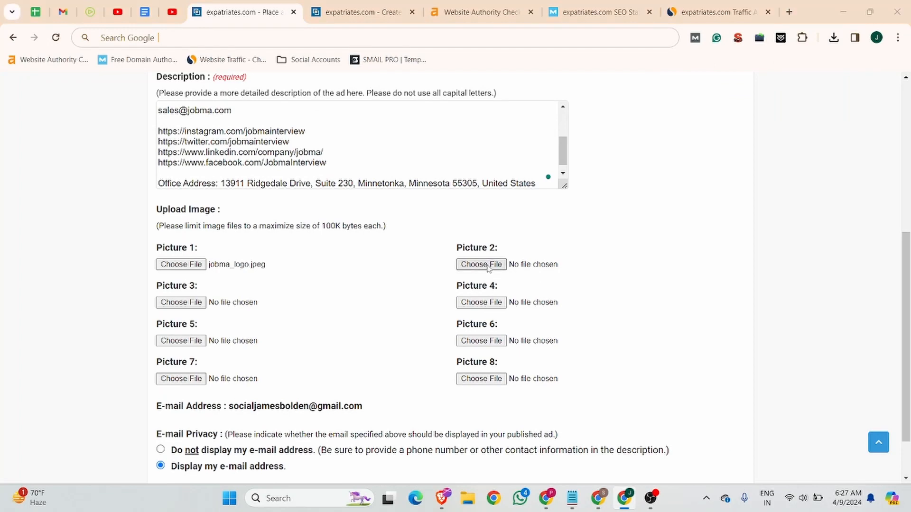
click(487, 268)
click(172, 110)
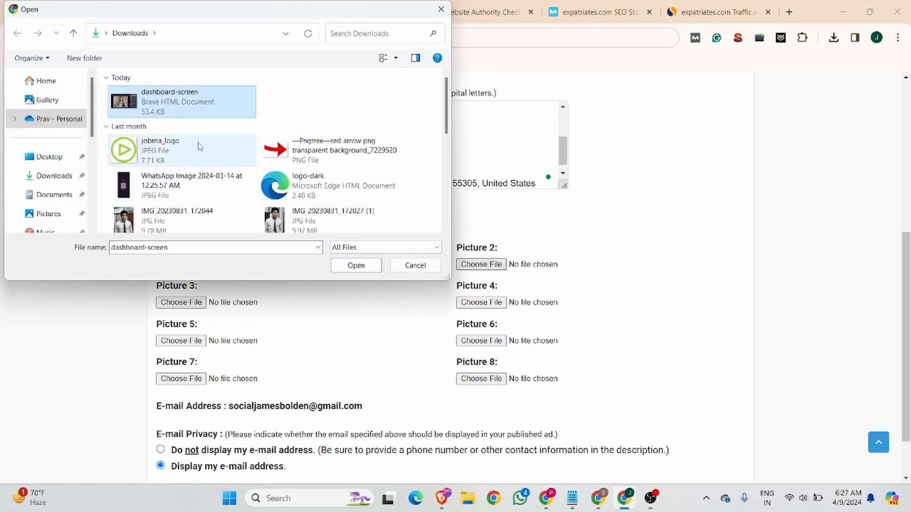
click(355, 265)
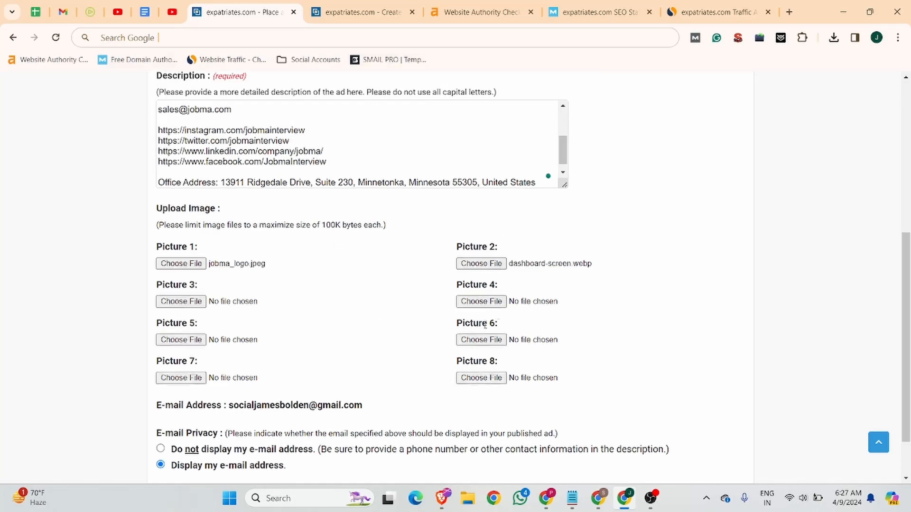
Step: Set the e-mail privacy to "Do not display my e-mail address" and publish the ad
scroll(176, 102, down, 2)
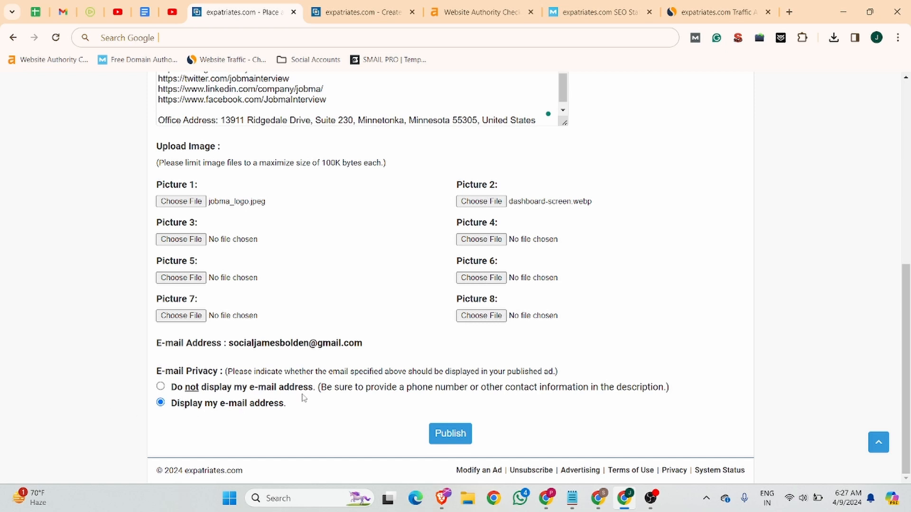
click(160, 387)
drag(229, 344, 363, 343)
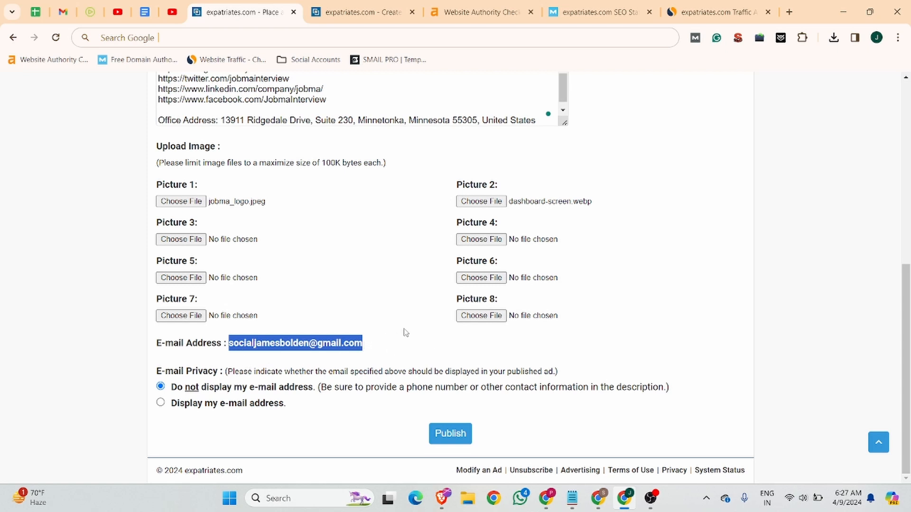
click(461, 436)
scroll(182, 315, up, 3)
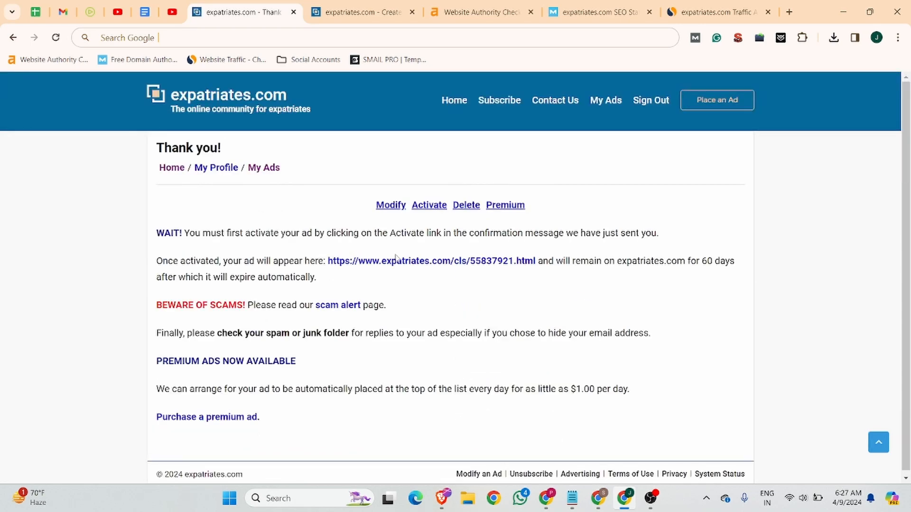
Step: Open the ad's preview from the Thank you page and examine its contact details, description, social links and images
click(422, 262)
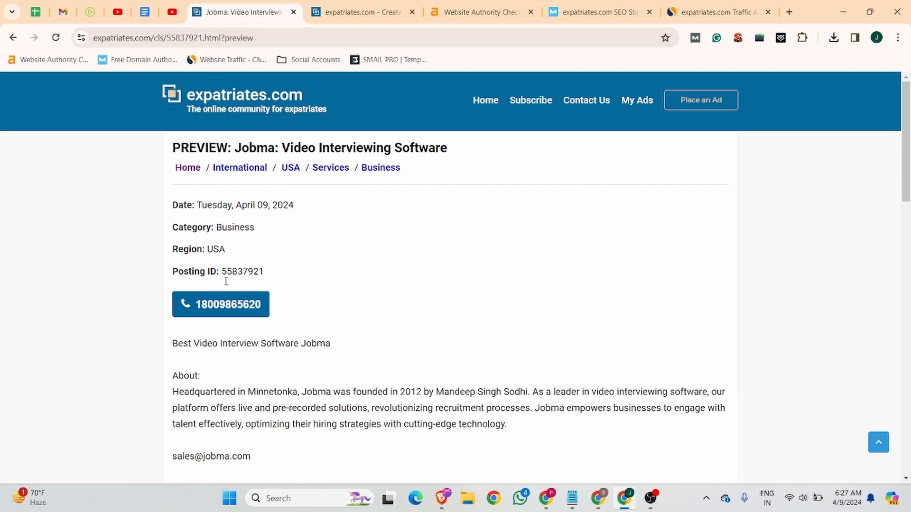
scroll(262, 335, down, 1)
scroll(281, 311, up, 1)
scroll(281, 315, down, 12)
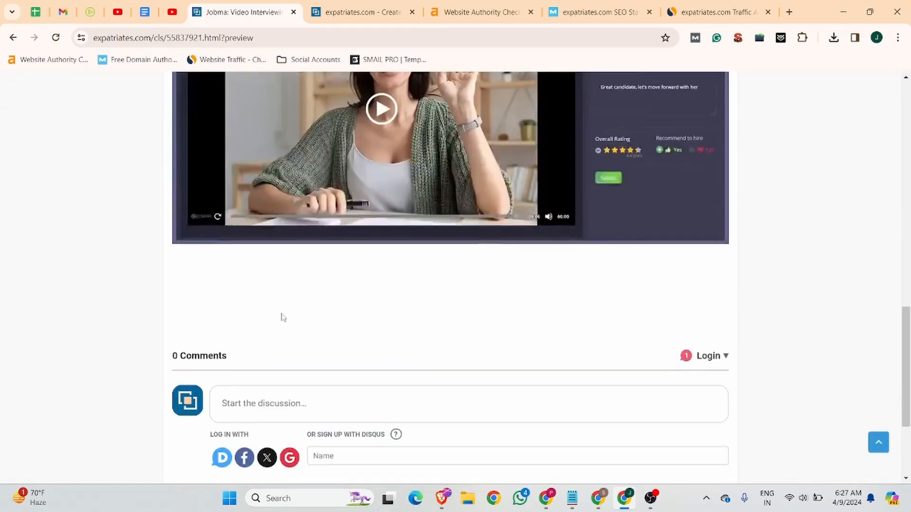
scroll(284, 318, down, 3)
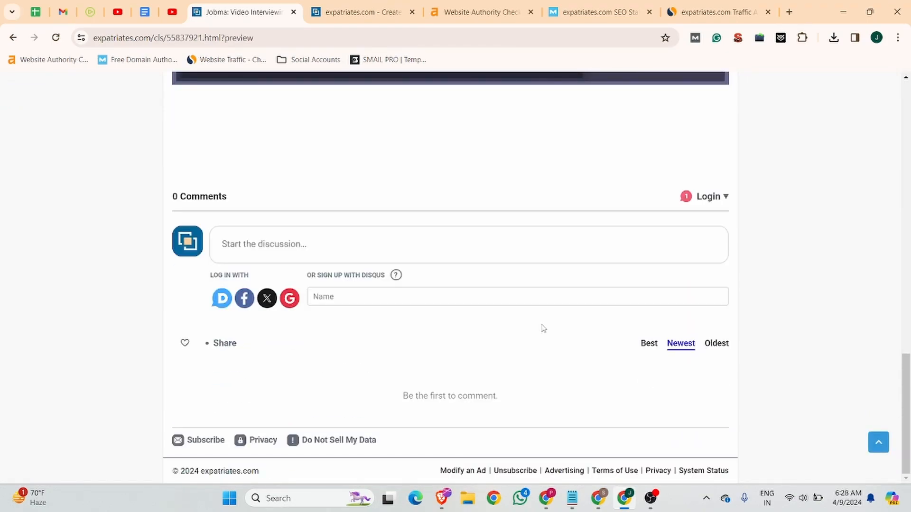
scroll(543, 328, up, 12)
scroll(546, 332, down, 8)
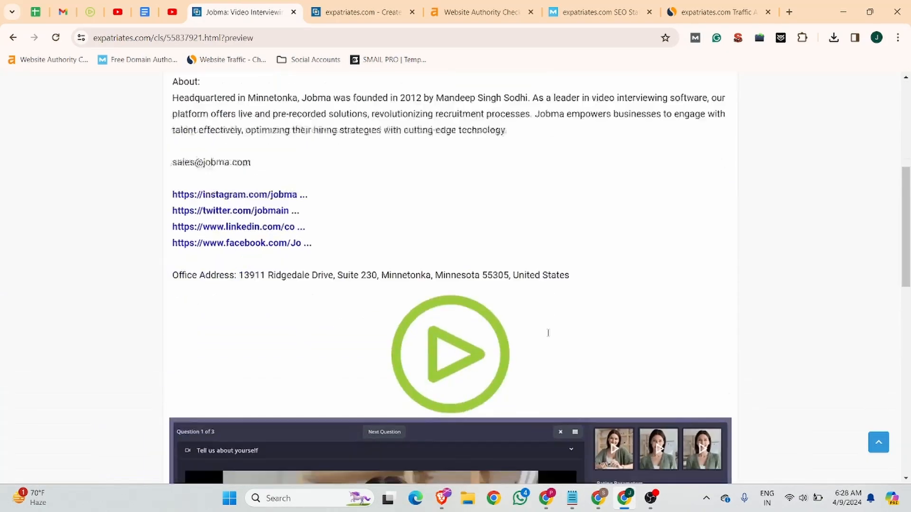
scroll(857, 262, down, 6)
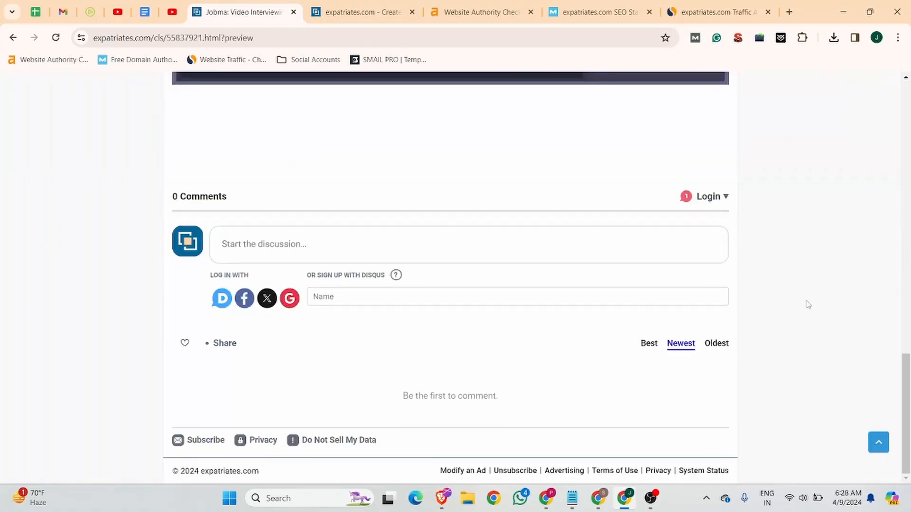
scroll(892, 277, up, 6)
scroll(903, 227, up, 10)
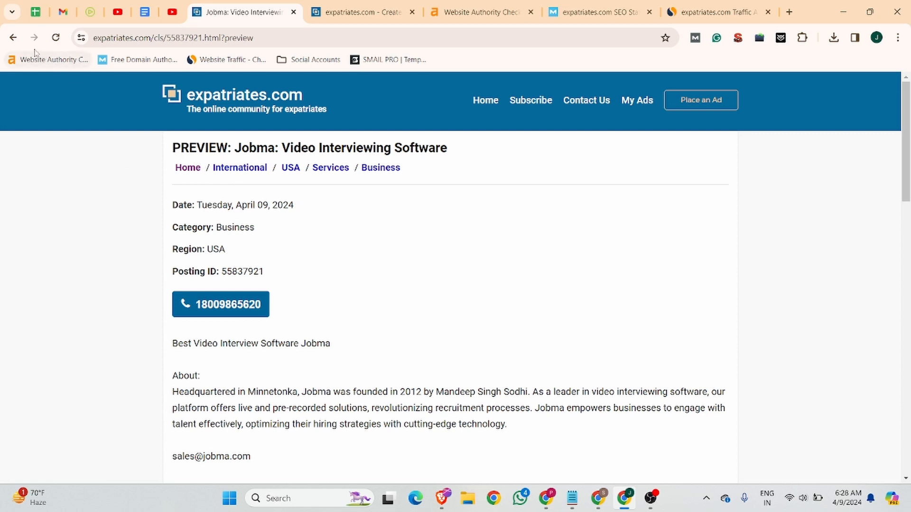
Step: Go back to the Thank you page and activate the ad
click(12, 38)
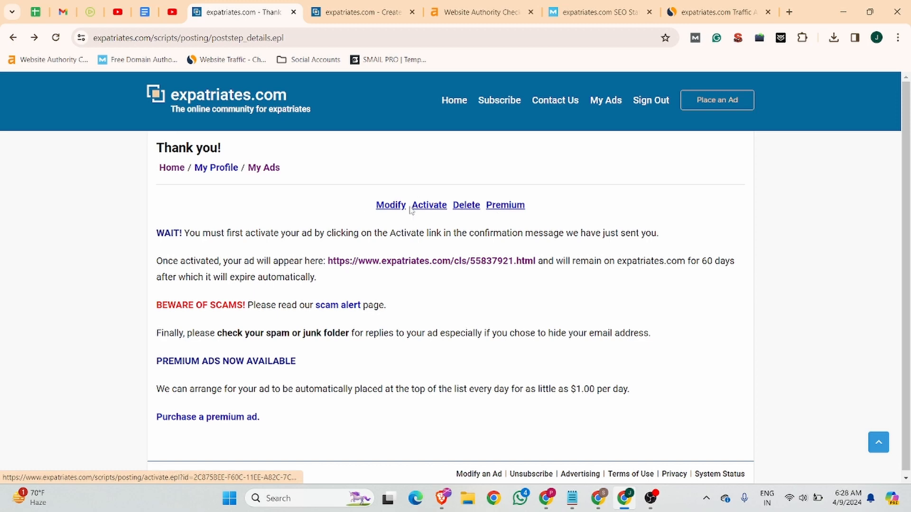
scroll(313, 323, down, 1)
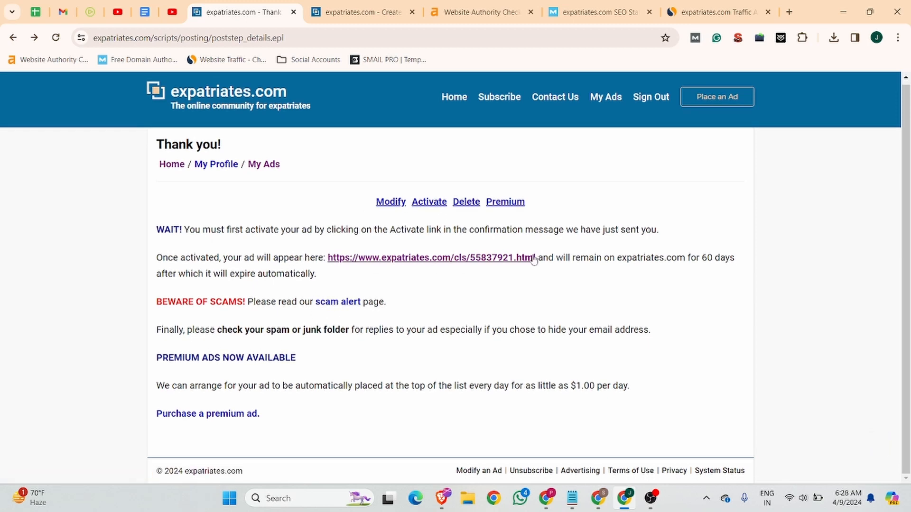
click(429, 203)
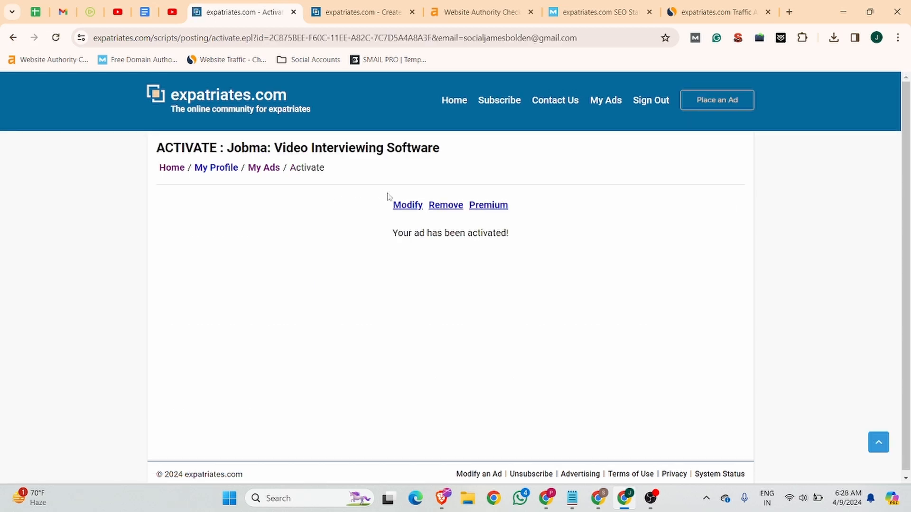
scroll(446, 176, down, 1)
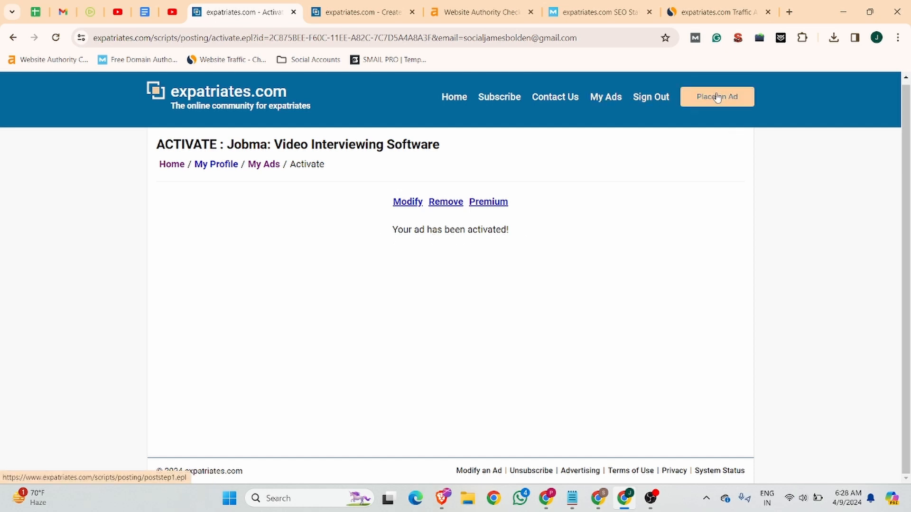
Step: Open "Jobma: Video Interviewing Software" from My Ads and review its status, title, dates and description on the Modify page
click(602, 98)
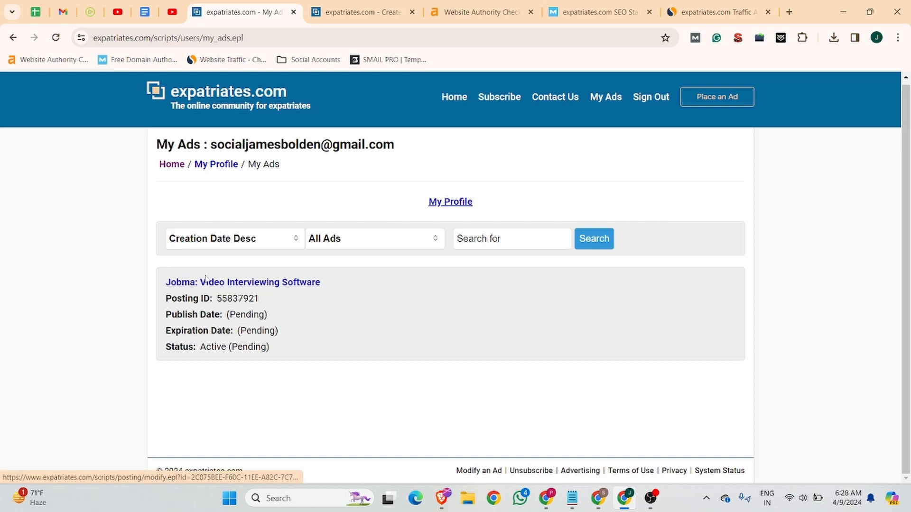
click(265, 282)
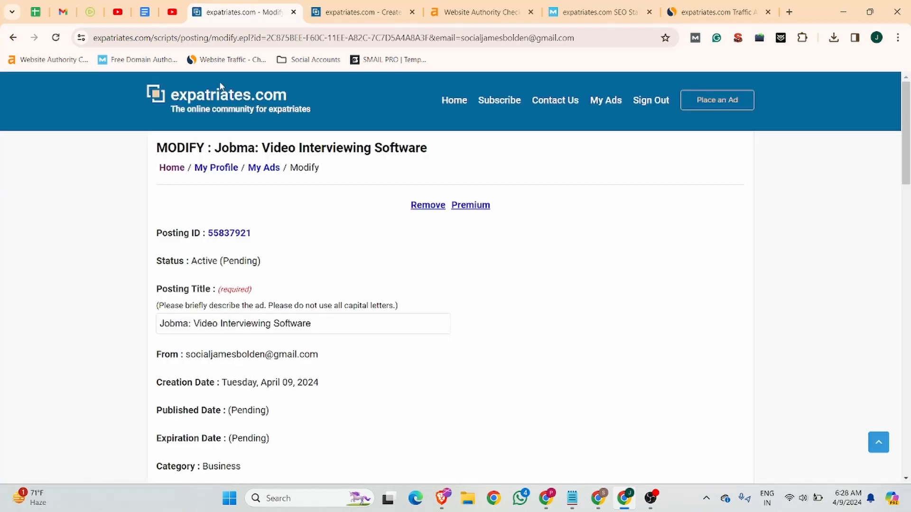
scroll(278, 286, down, 1)
scroll(390, 213, up, 1)
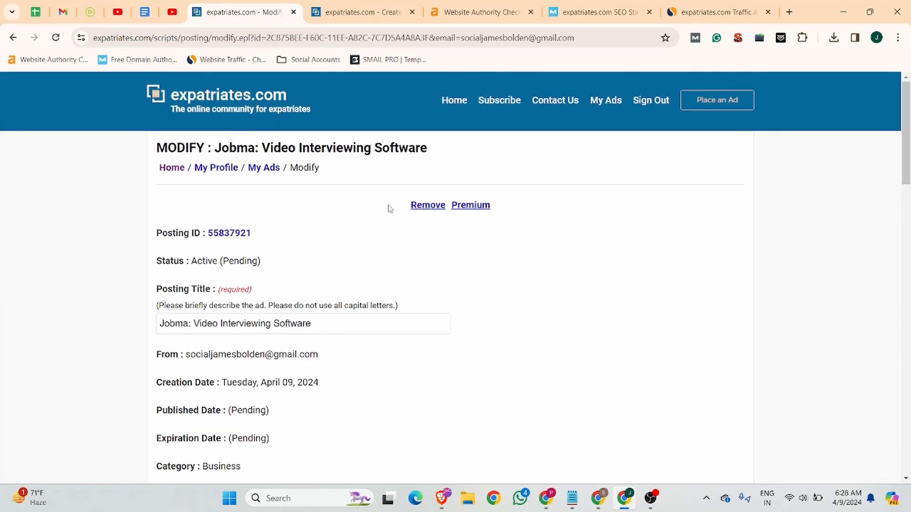
scroll(230, 218, down, 6)
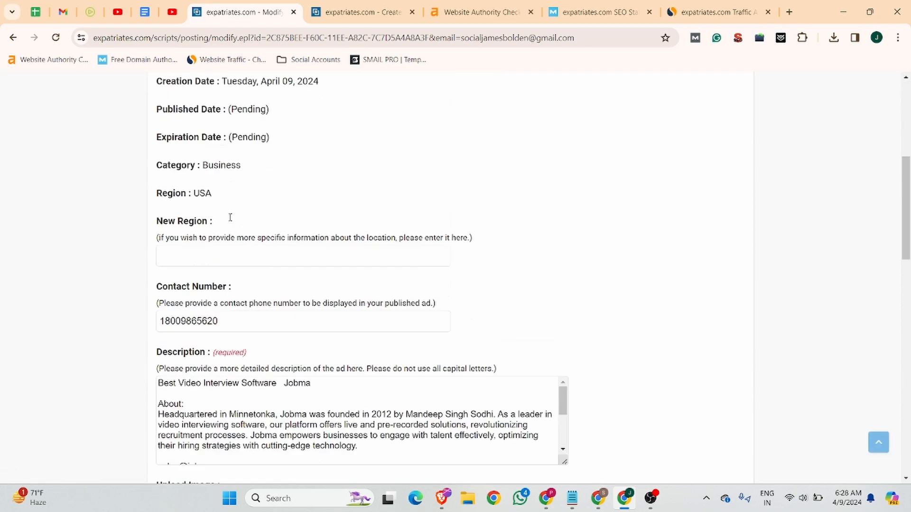
scroll(230, 221, down, 7)
scroll(642, 204, up, 10)
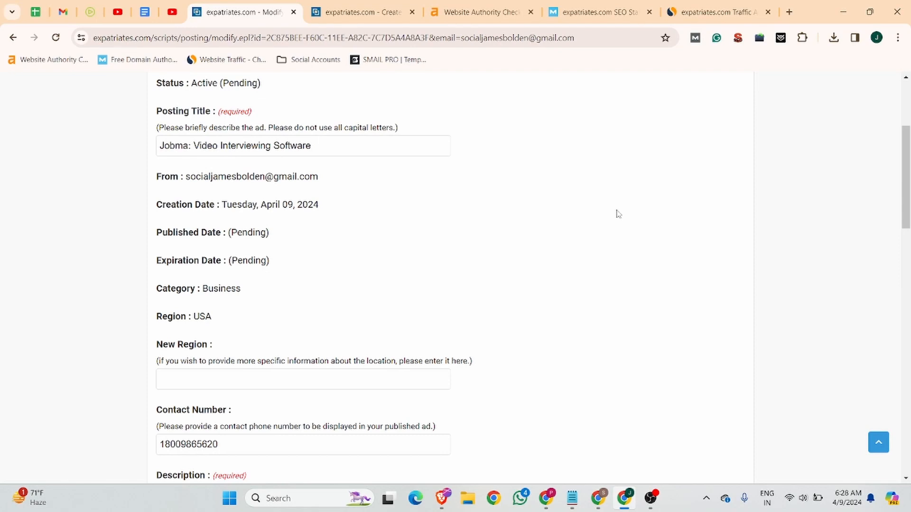
scroll(615, 212, up, 3)
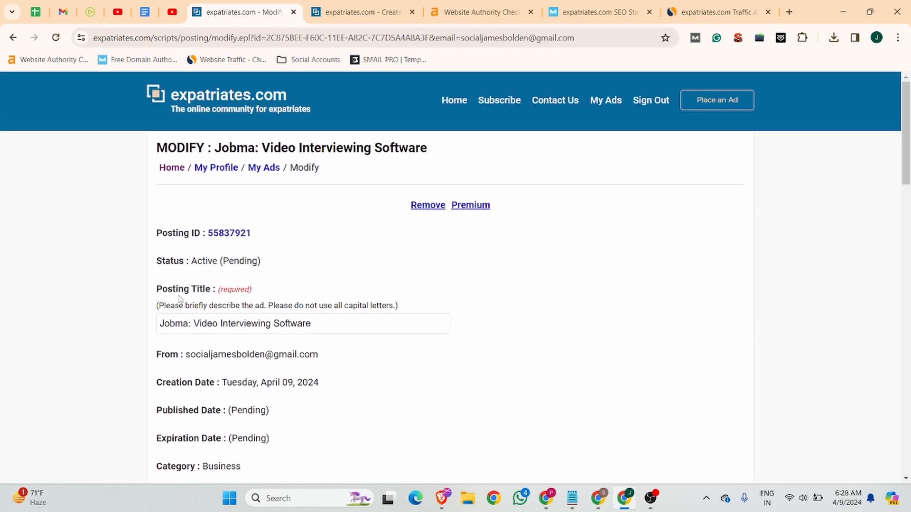
click(258, 328)
click(539, 317)
click(314, 320)
Step: Open the ad's page through its Posting ID, select its web address, and review the ad's text, links and images
click(232, 235)
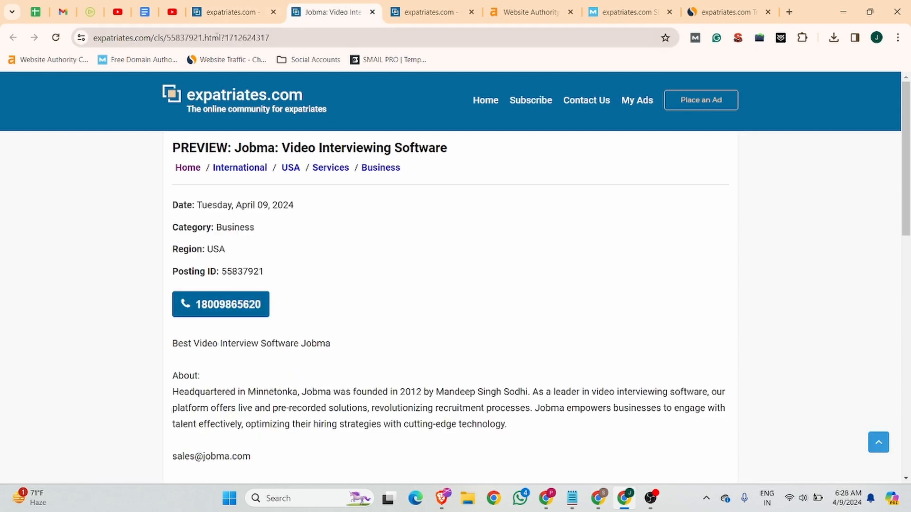
click(291, 37)
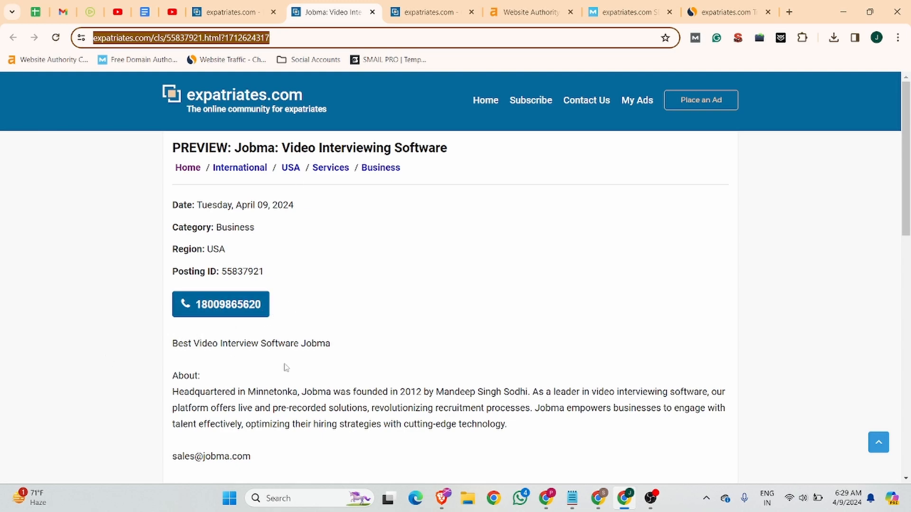
scroll(224, 356, down, 4)
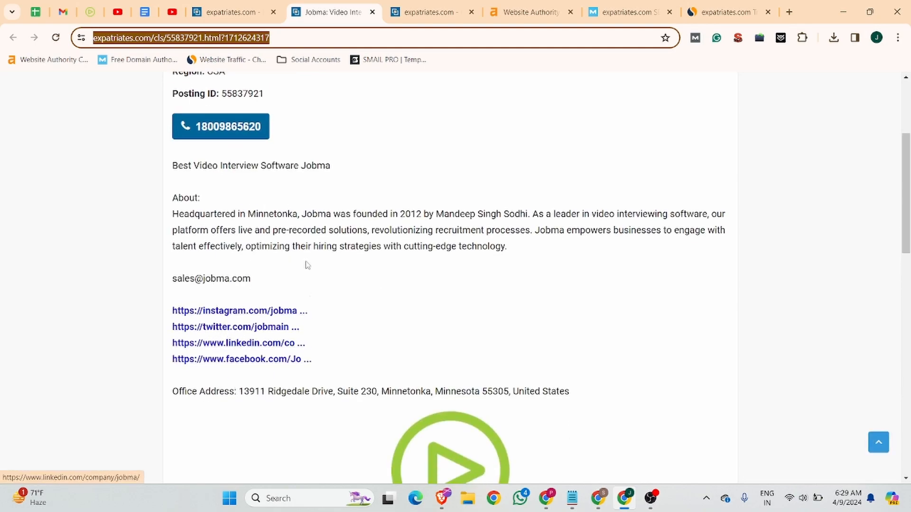
scroll(387, 234, down, 6)
scroll(379, 235, up, 6)
scroll(375, 235, up, 5)
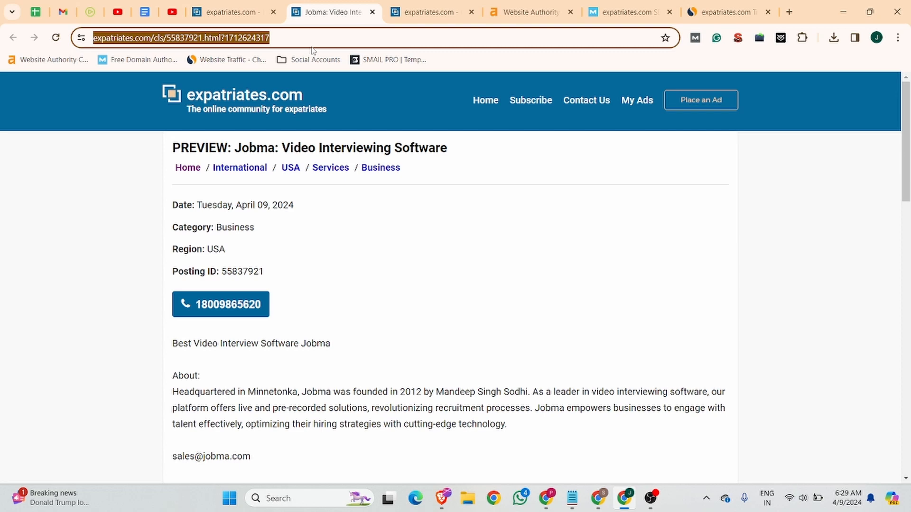
click(650, 500)
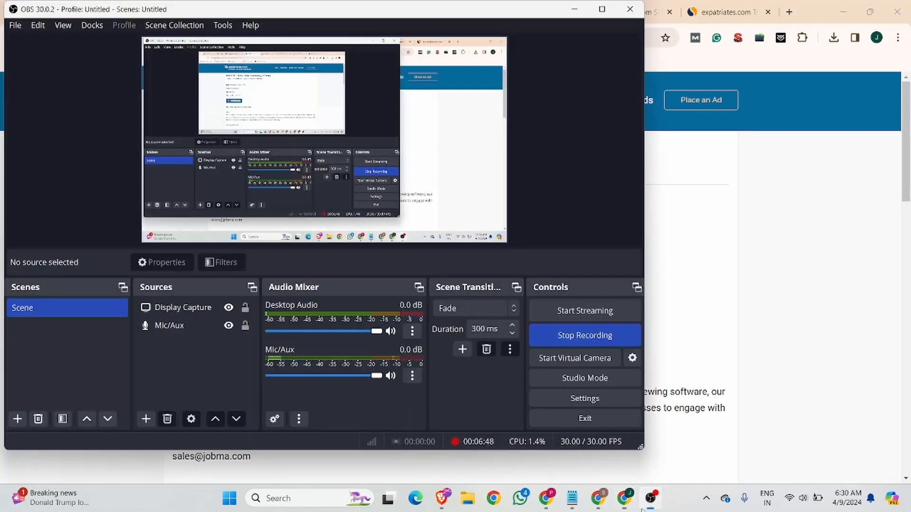